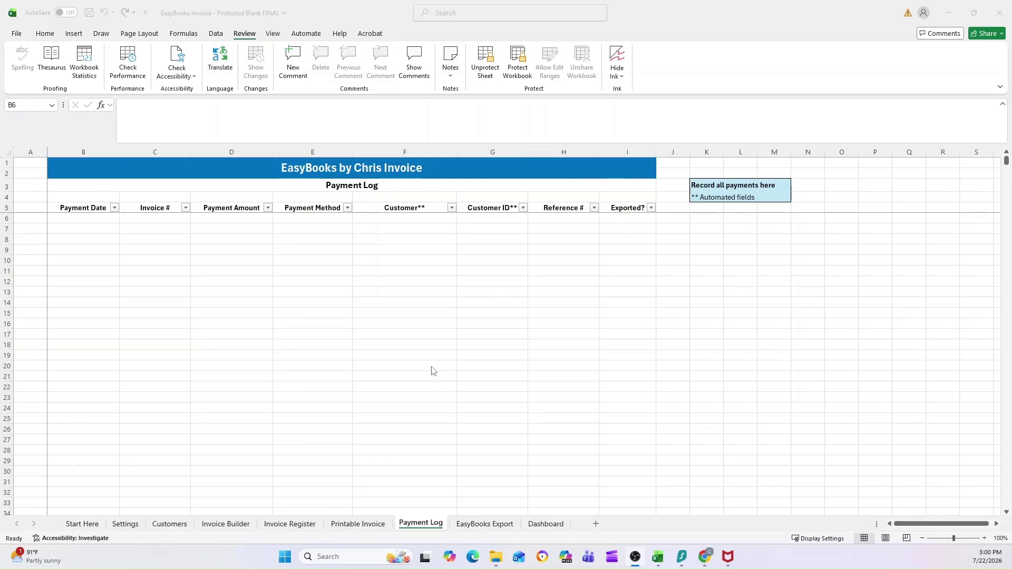
- Review the paid amounts, statuses and due dates of the invoices in the Invoice Register
{"action": "left_click", "coordinate": [290, 523]}
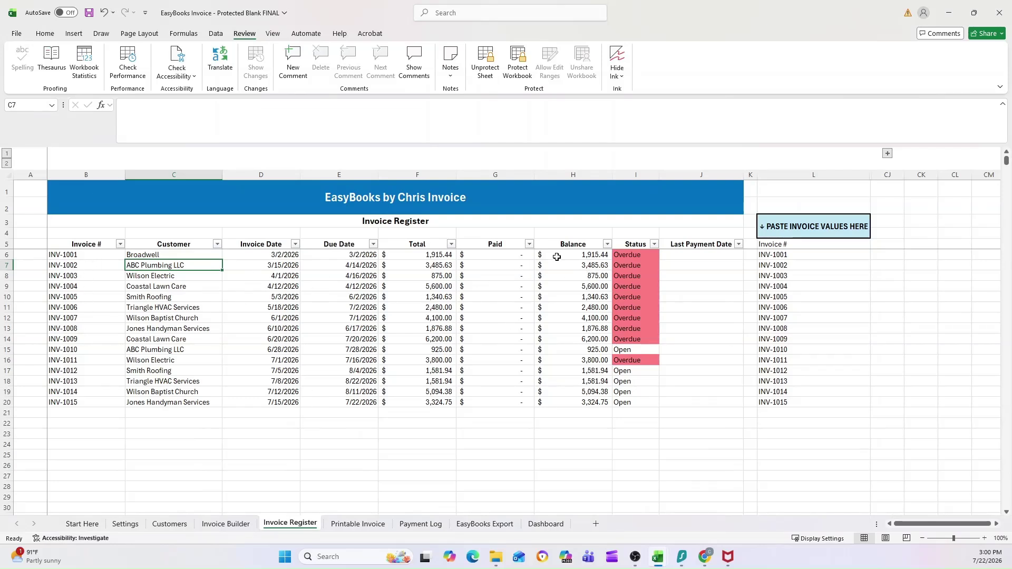
{"action": "left_click_drag", "start_coordinate": [507, 255], "coordinate": [501, 406]}
{"action": "left_click_drag", "start_coordinate": [621, 259], "coordinate": [622, 403]}
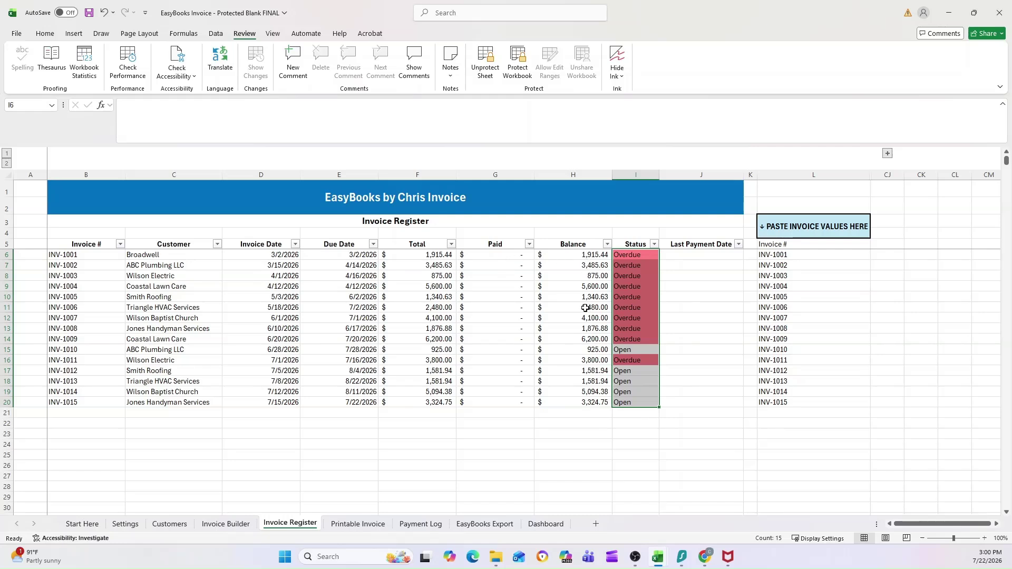
{"action": "left_click", "coordinate": [353, 257]}
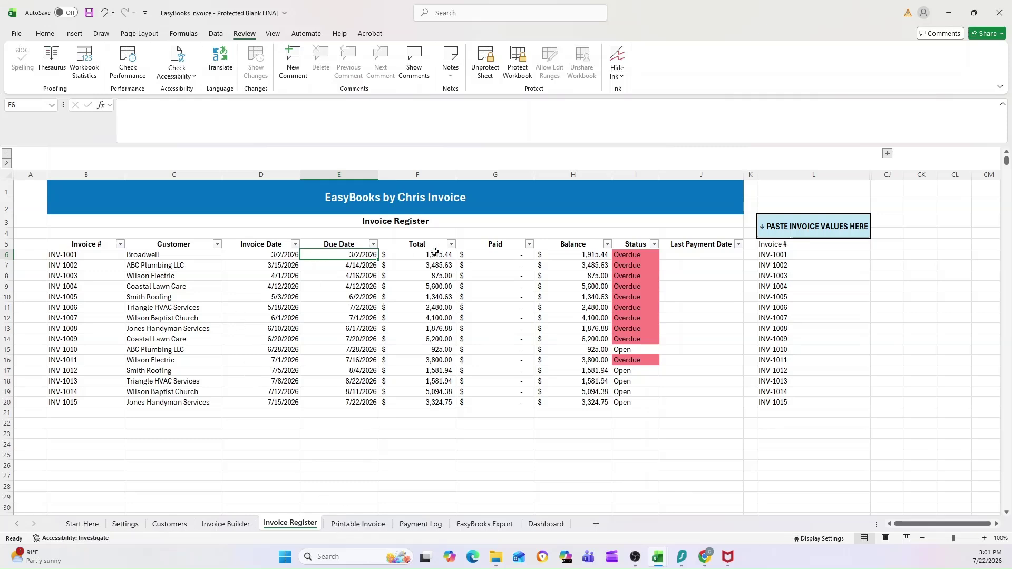
{"action": "left_click", "coordinate": [105, 265]}
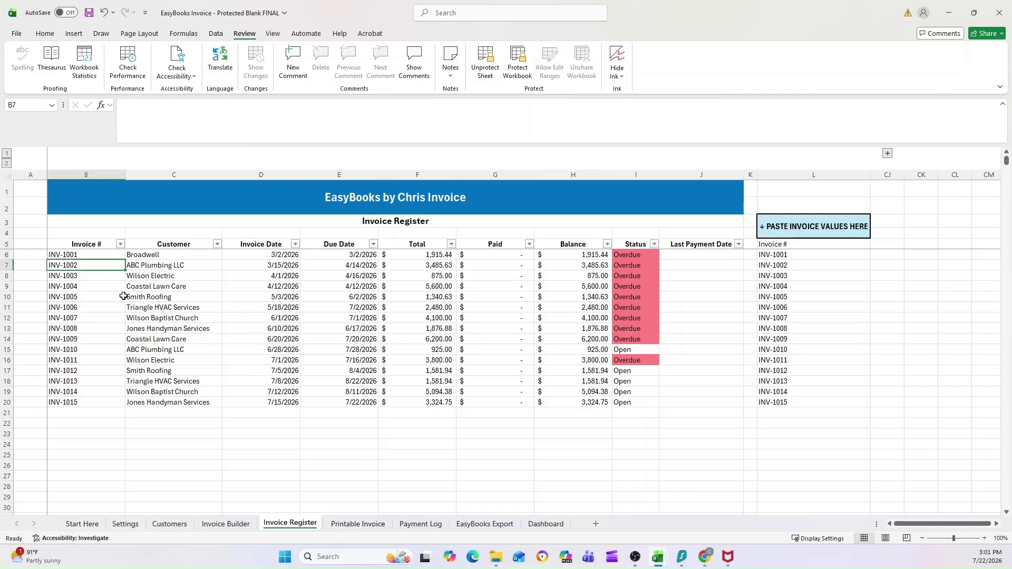
- Examine the automated Customer and Customer ID columns in the Payment Log
{"action": "left_click", "coordinate": [420, 523]}
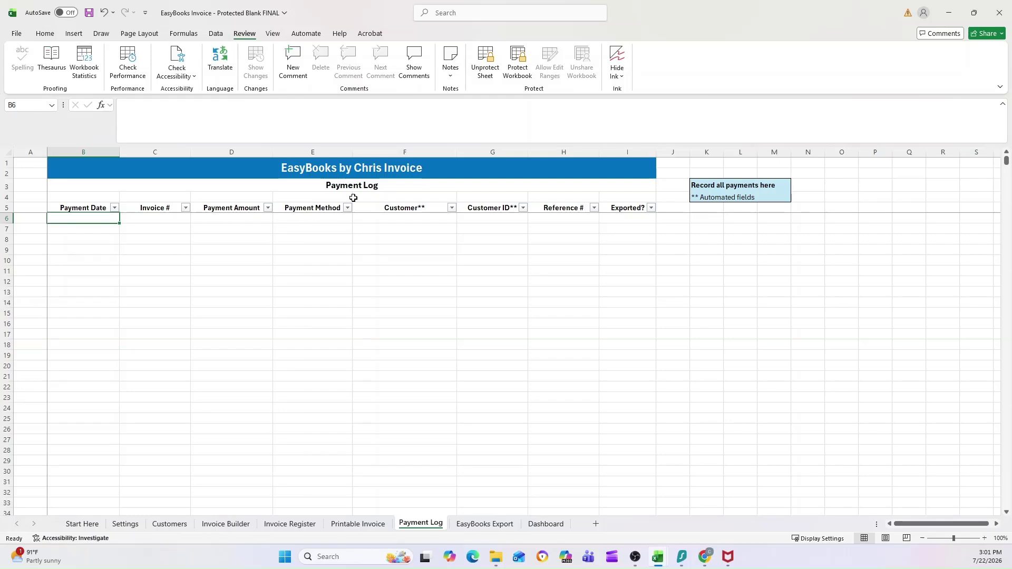
{"action": "left_click_drag", "start_coordinate": [402, 216], "coordinate": [481, 259]}
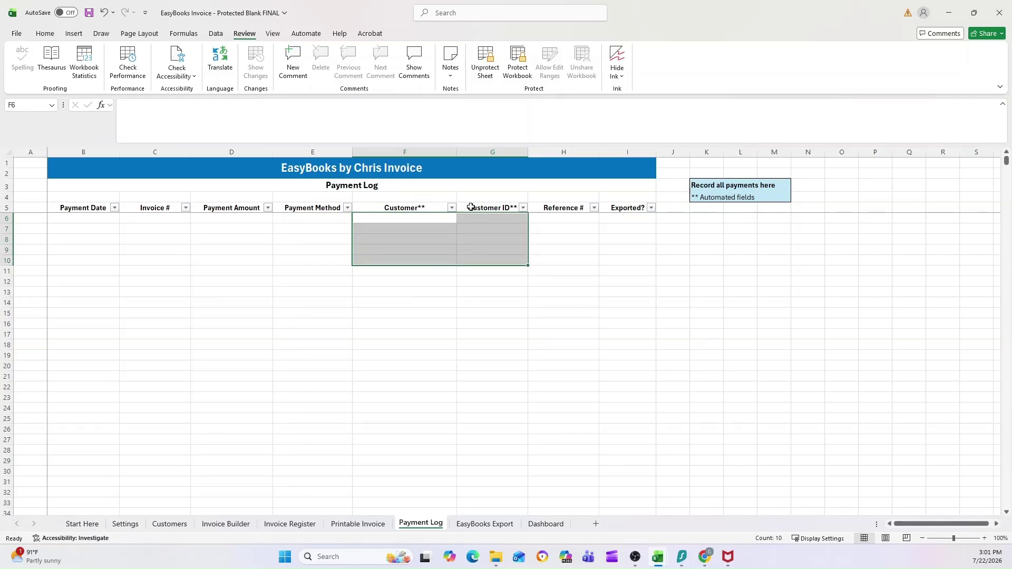
{"action": "left_click", "coordinate": [444, 218]}
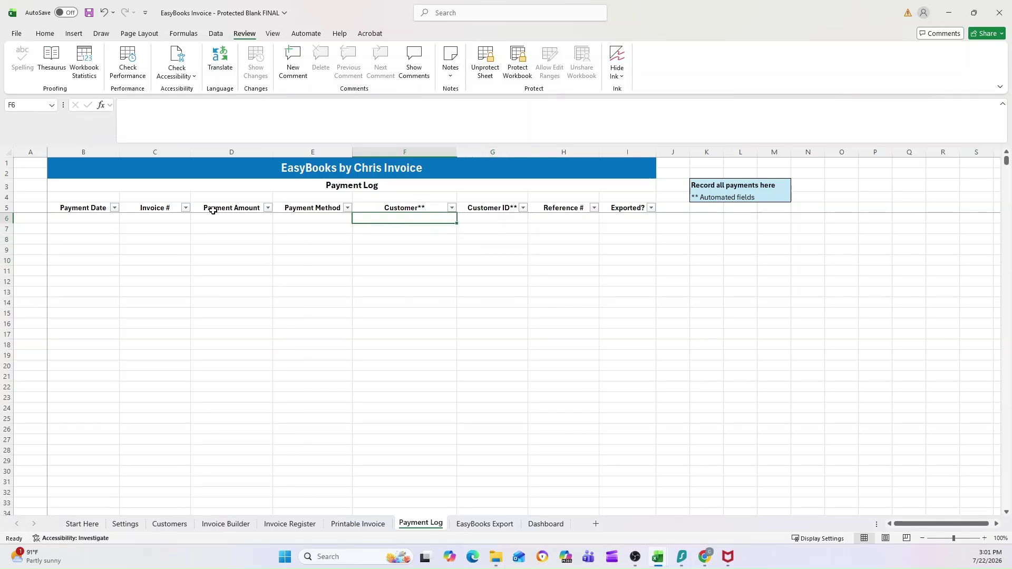
{"action": "left_click", "coordinate": [114, 208]}
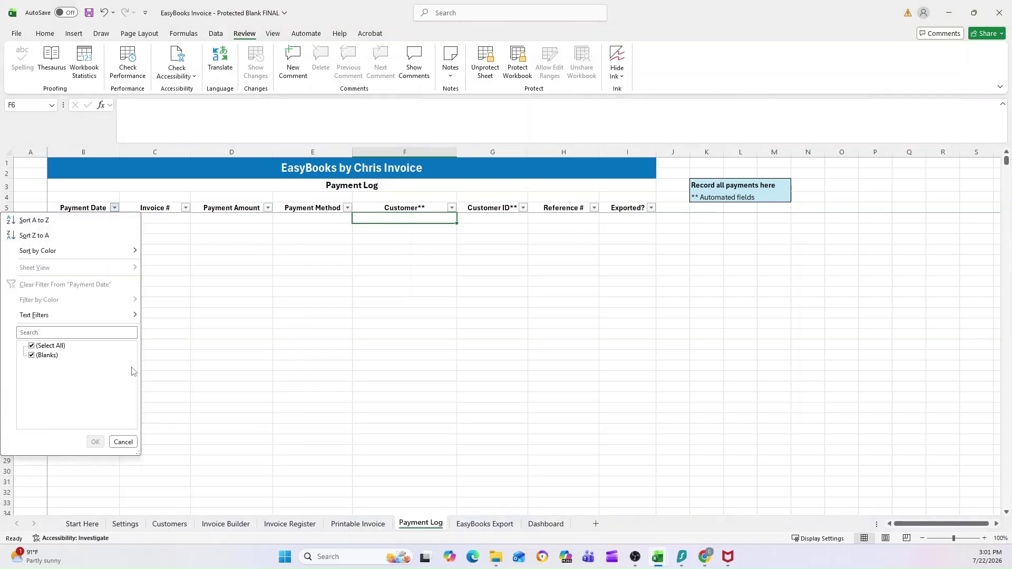
{"action": "left_click", "coordinate": [123, 442]}
- Start the first Payment Log entry with payment date 7/22/26 and invoice INV-1002
{"action": "left_click", "coordinate": [85, 219]}
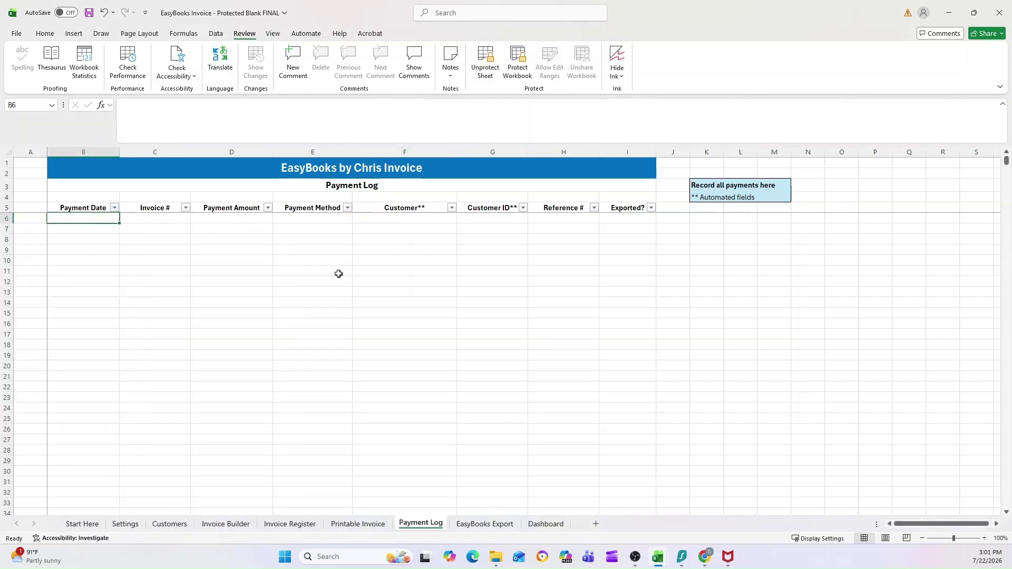
{"action": "type", "text": "7/22/26"}
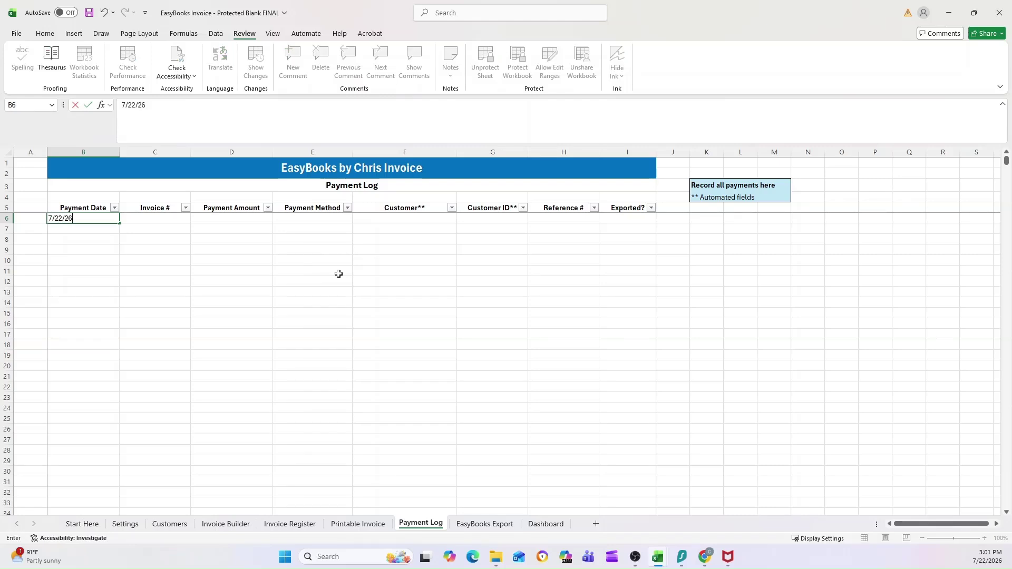
{"action": "key", "text": "Return"}
{"action": "key", "text": "Up"}
{"action": "key", "text": "Right"}
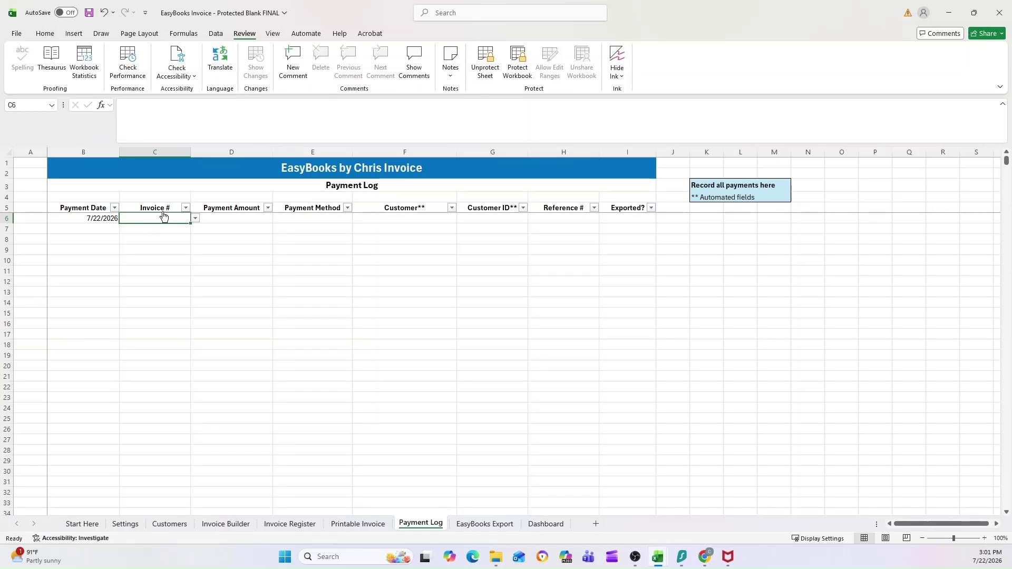
{"action": "left_click", "coordinate": [194, 220]}
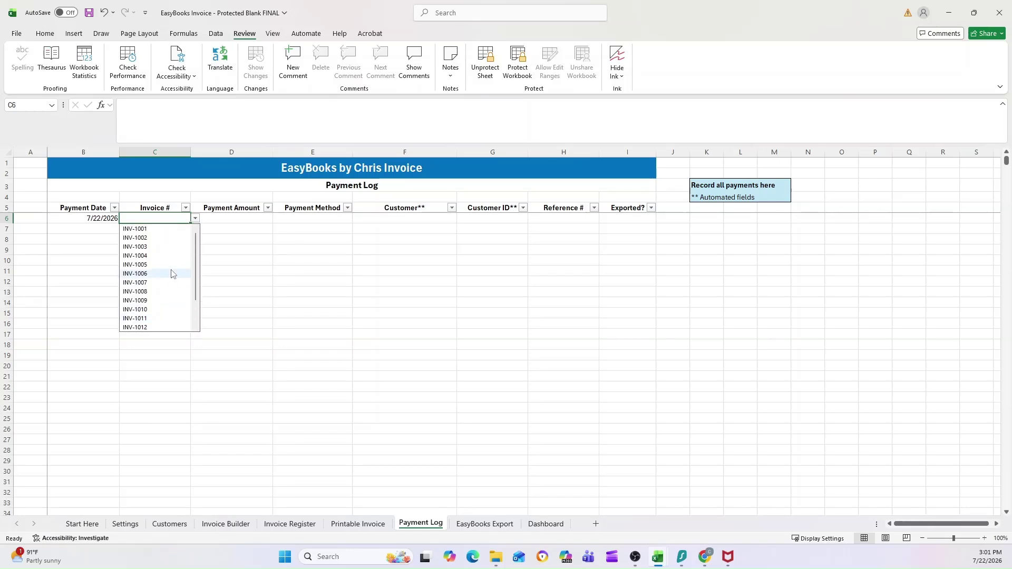
{"action": "left_click", "coordinate": [143, 238]}
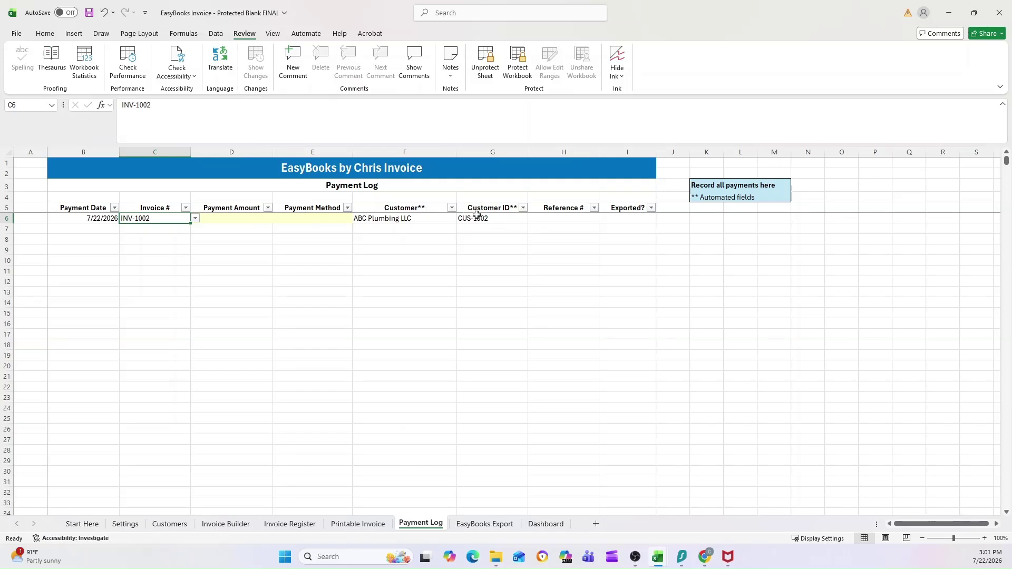
- Check the balance of INV-1002 in the Invoice Register and enter 3485.63 as the payment amount in its Payment Log entry
{"action": "left_click", "coordinate": [238, 217]}
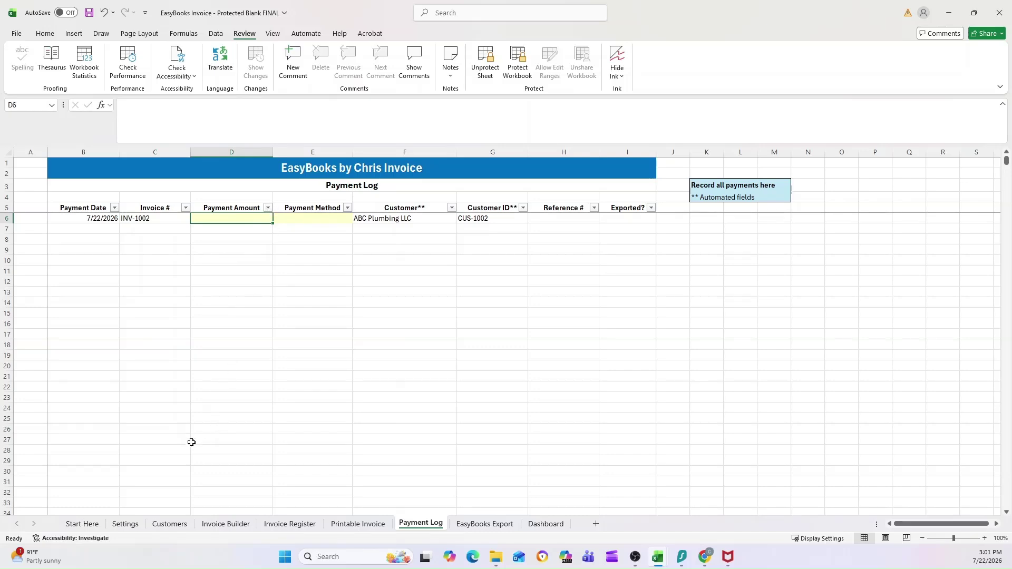
{"action": "left_click", "coordinate": [293, 526]}
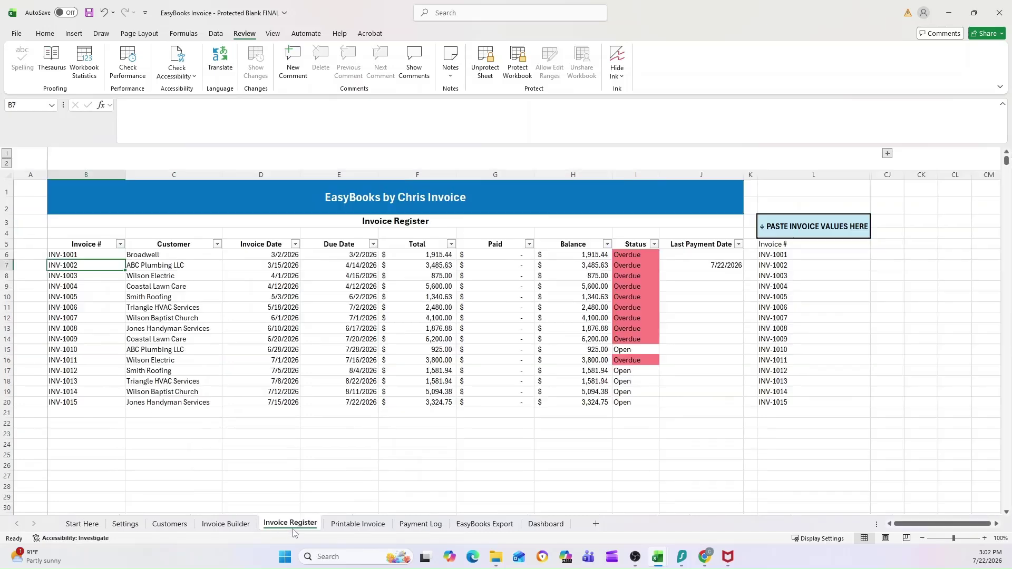
{"action": "left_click", "coordinate": [585, 265]}
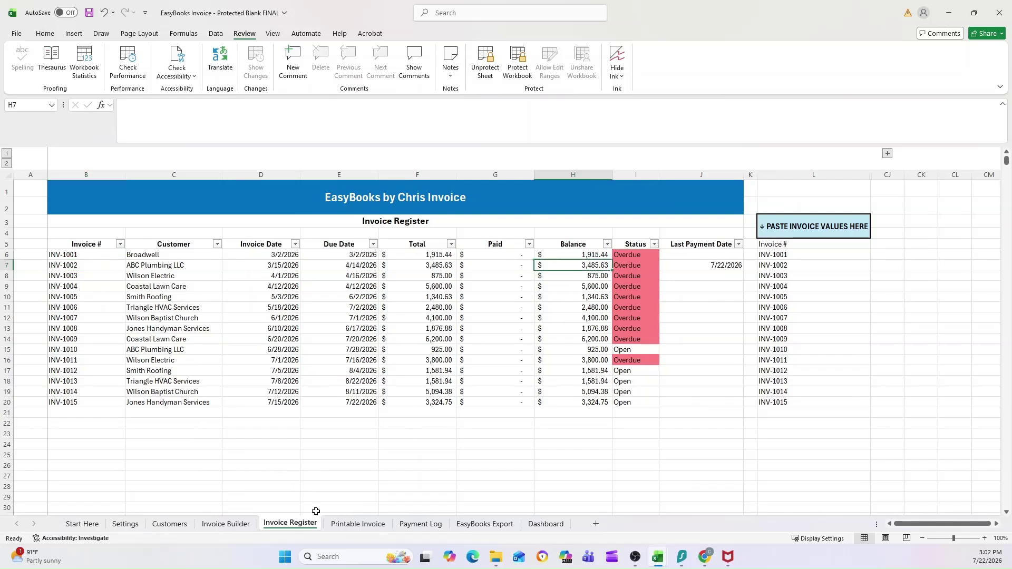
{"action": "left_click", "coordinate": [420, 525]}
{"action": "type", "text": "3485.63"}
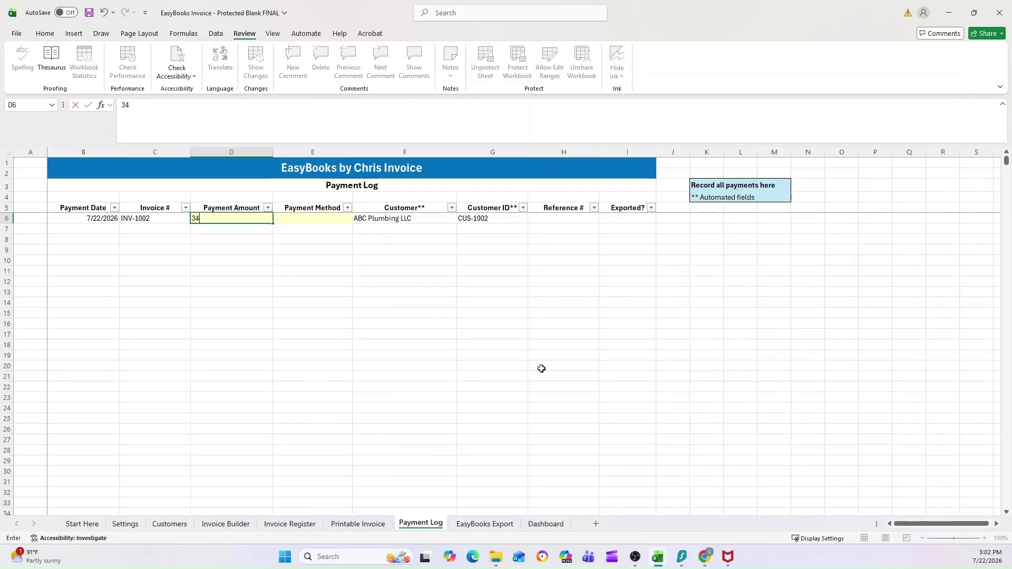
{"action": "key", "text": "Tab"}
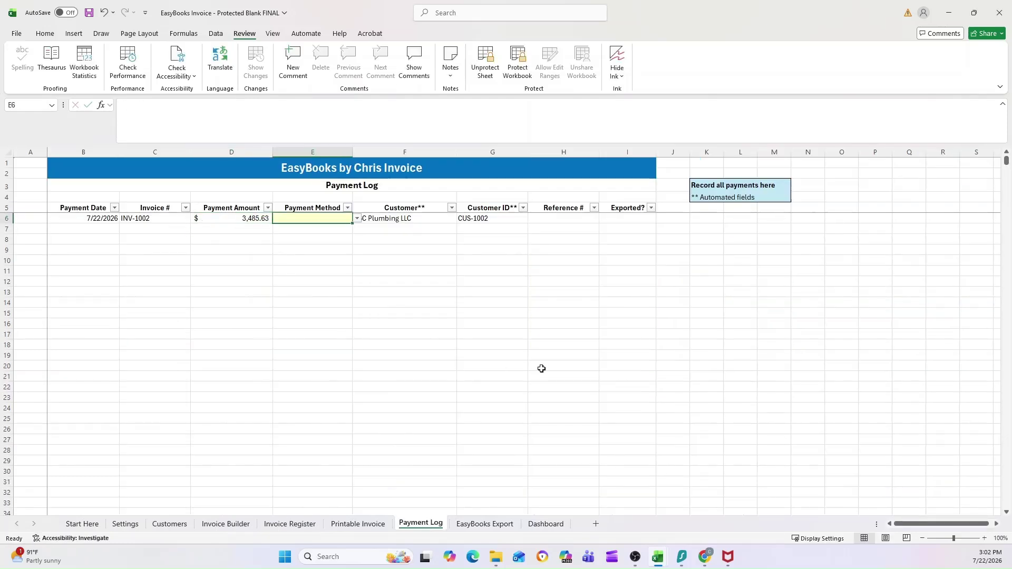
- Set the INV-1002 payment method to Debit Card and enter Wells Fargo as its reference
{"action": "left_click", "coordinate": [357, 218]}
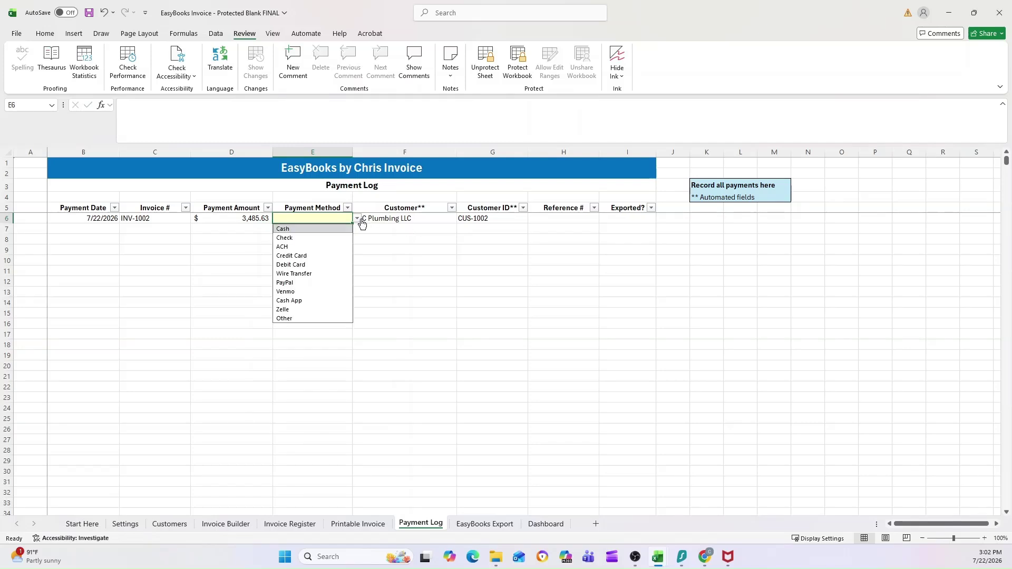
{"action": "left_click", "coordinate": [294, 265]}
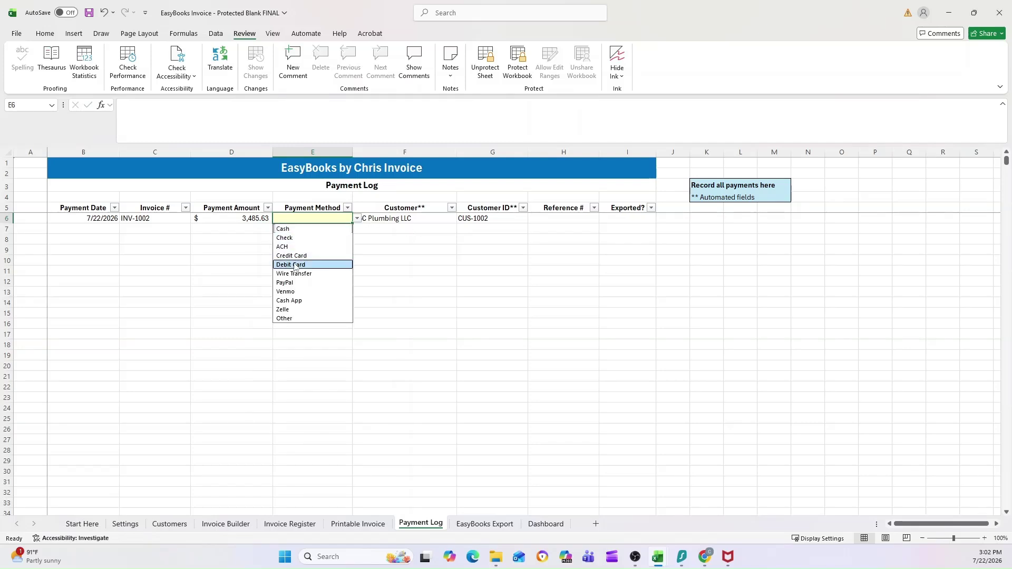
{"action": "left_click", "coordinate": [578, 218]}
{"action": "type", "text": "Wells Fargo"}
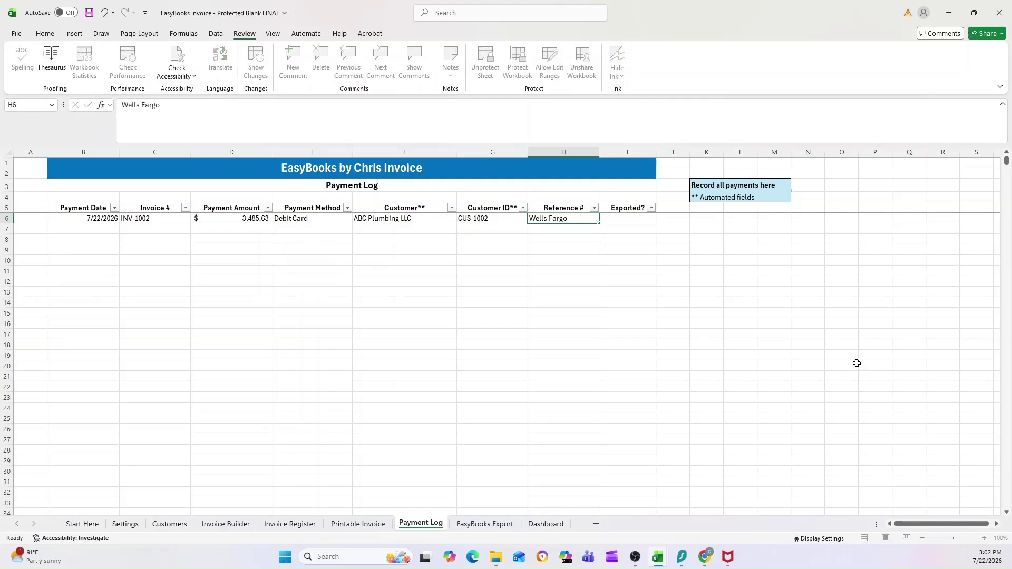
{"action": "key", "text": "Tab"}
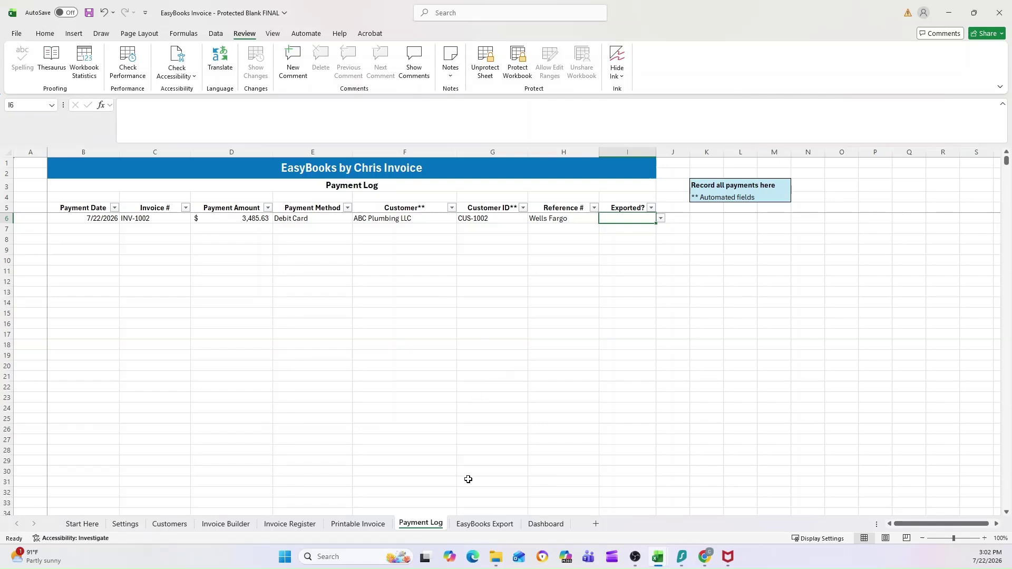
- Compare the INV-1002 payment row on the EasyBooks Export sheet with its Payment Log entry
{"action": "left_click", "coordinate": [483, 522]}
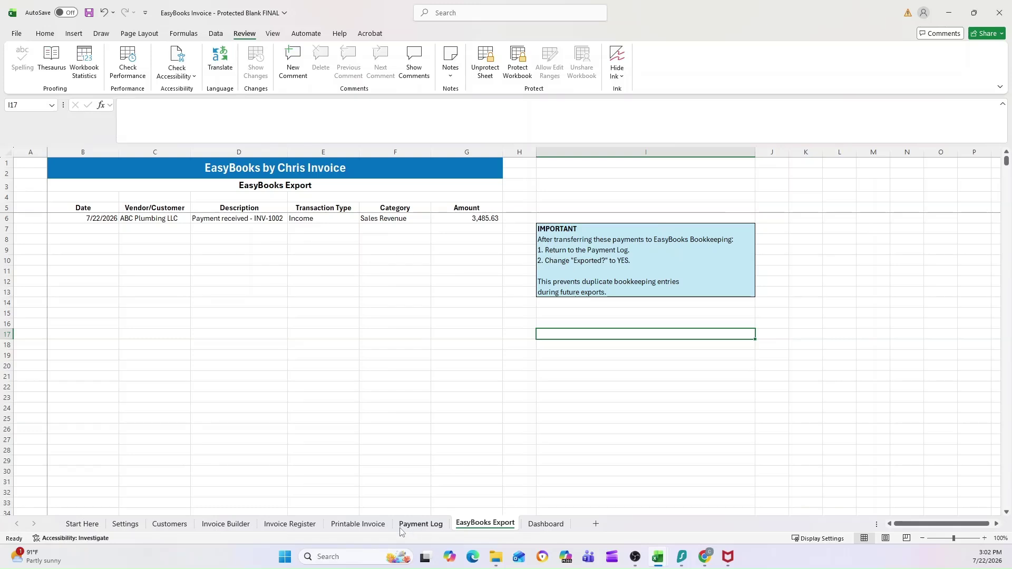
{"action": "left_click", "coordinate": [416, 523]}
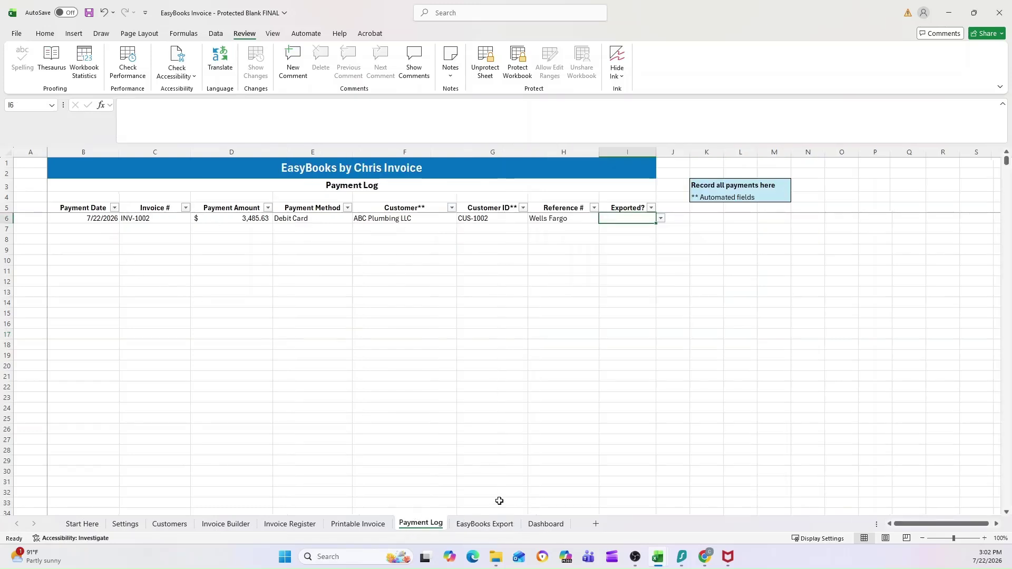
{"action": "left_click", "coordinate": [488, 524]}
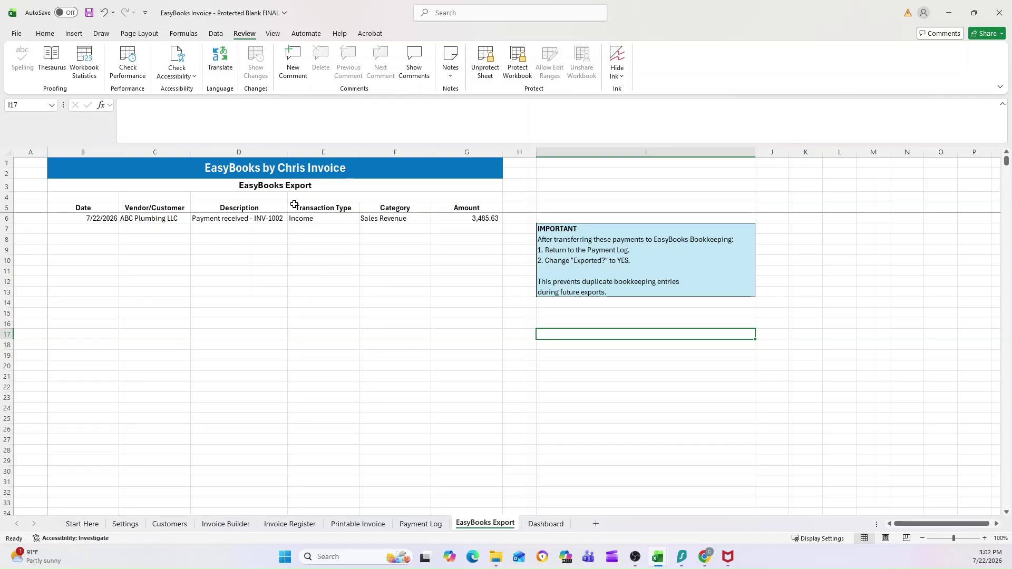
{"action": "left_click_drag", "start_coordinate": [95, 218], "coordinate": [473, 222]}
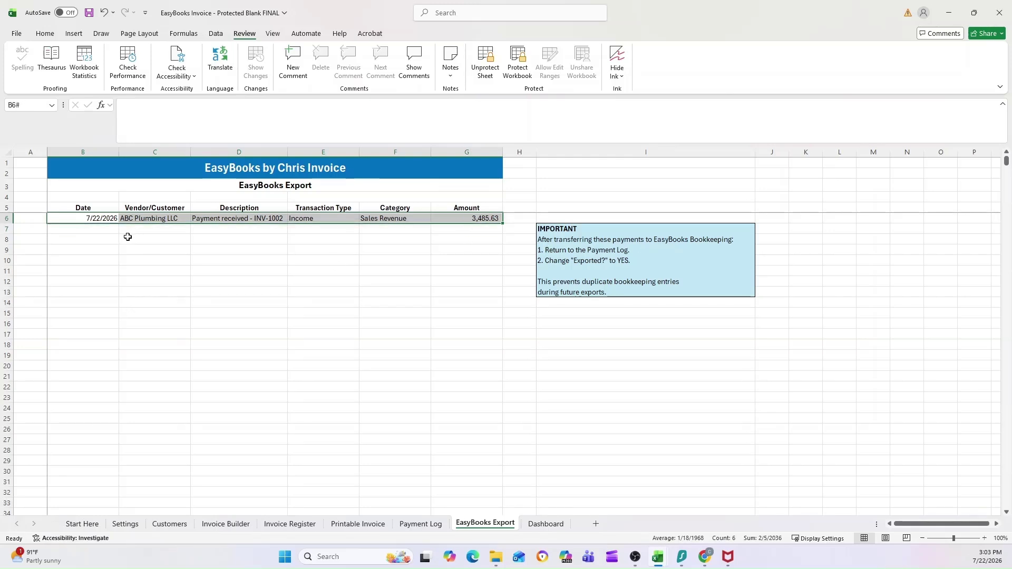
{"action": "left_click", "coordinate": [96, 226]}
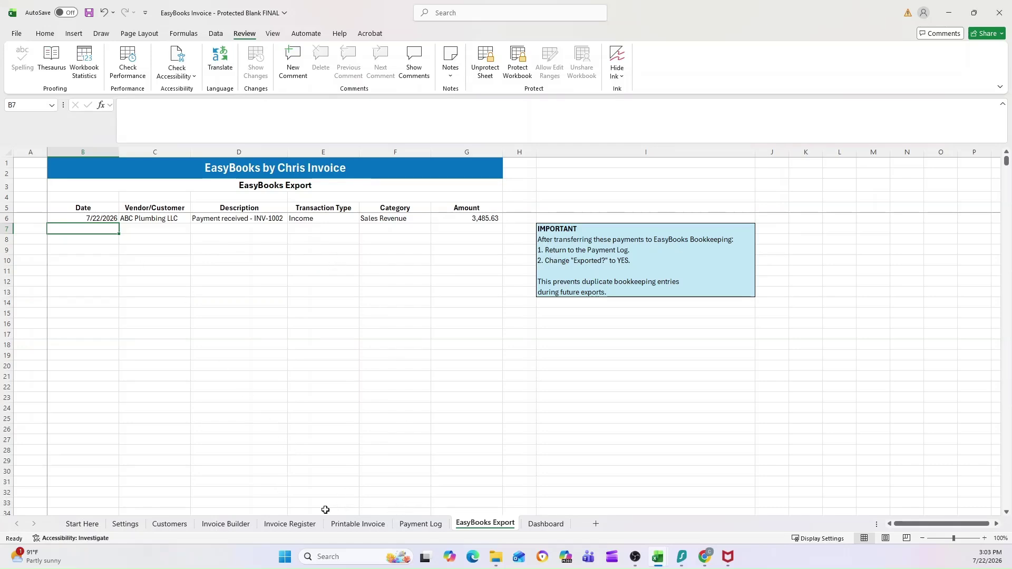
- Look through the Invoice Builder, Printable Invoice, Payment Log and EasyBooks Export sheets
{"action": "left_click", "coordinate": [240, 523]}
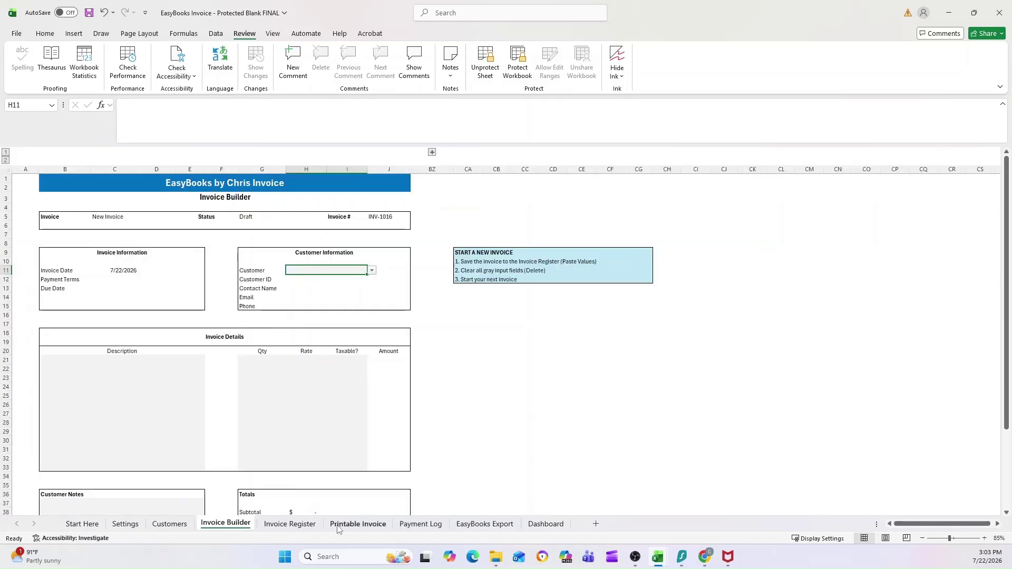
{"action": "left_click", "coordinate": [357, 523]}
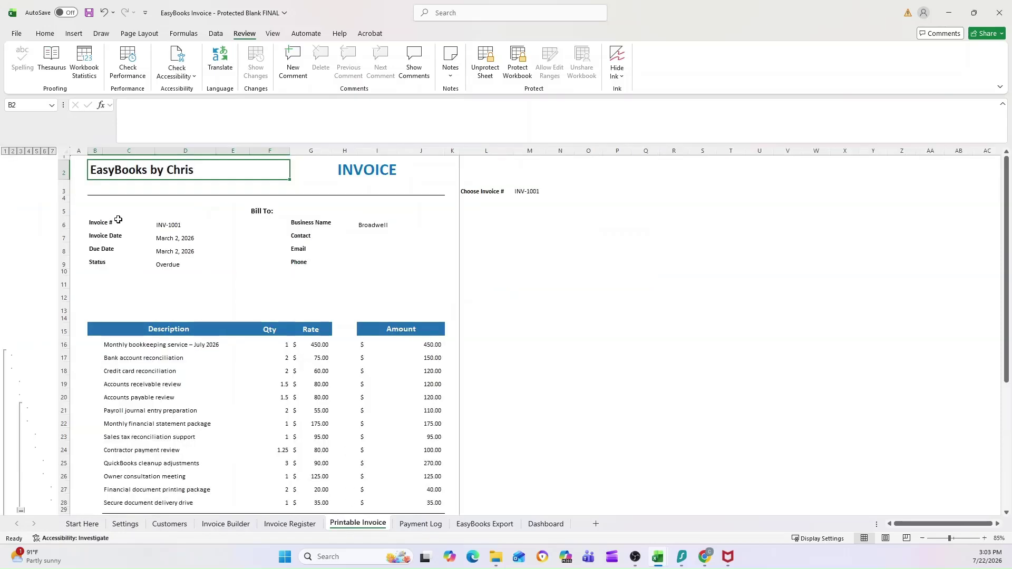
{"action": "left_click", "coordinate": [441, 526]}
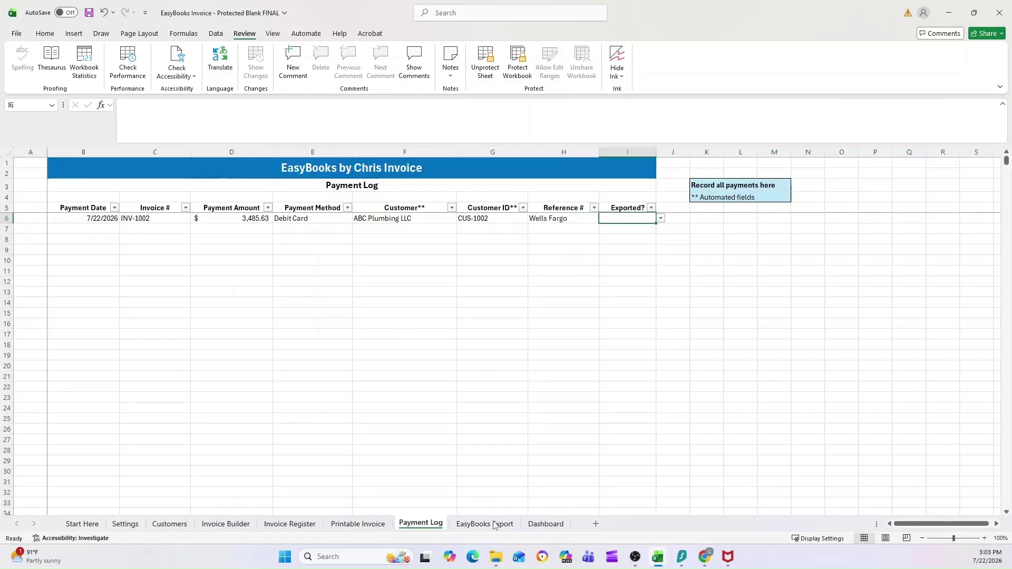
{"action": "left_click", "coordinate": [494, 523]}
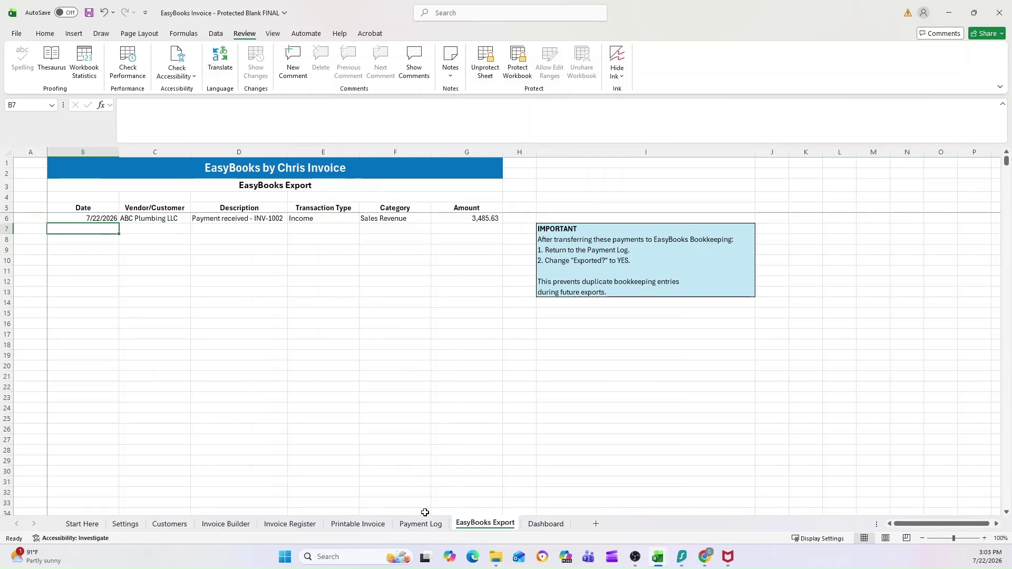
- Review the receivables and collection figures on the Dashboard, and recheck the payment in the Payment Log and EasyBooks Export sheets
{"action": "left_click", "coordinate": [538, 529]}
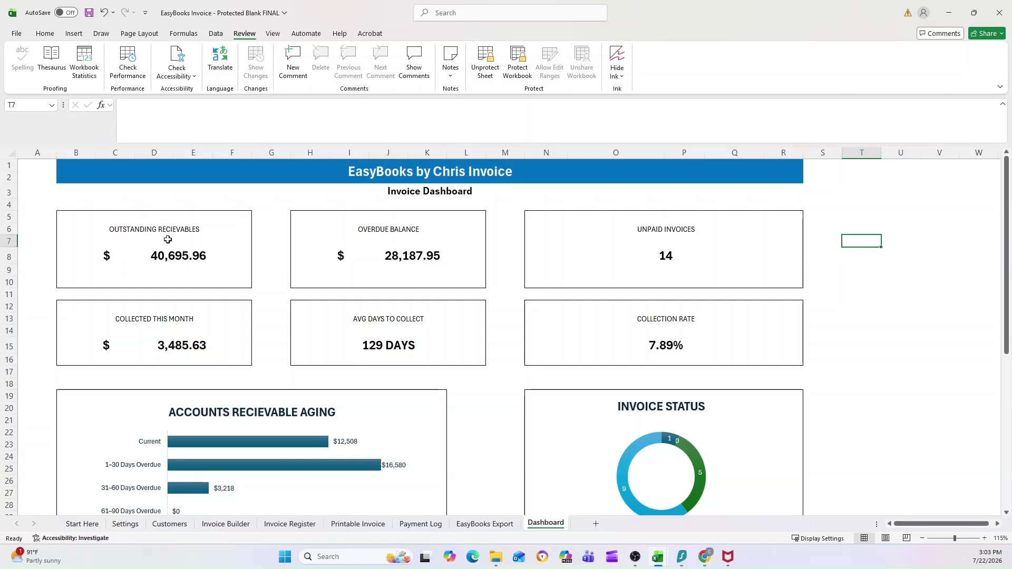
{"action": "scroll", "coordinate": [268, 290], "scroll_direction": "down", "scroll_amount": 1}
{"action": "scroll", "coordinate": [267, 289], "scroll_direction": "up", "scroll_amount": 1}
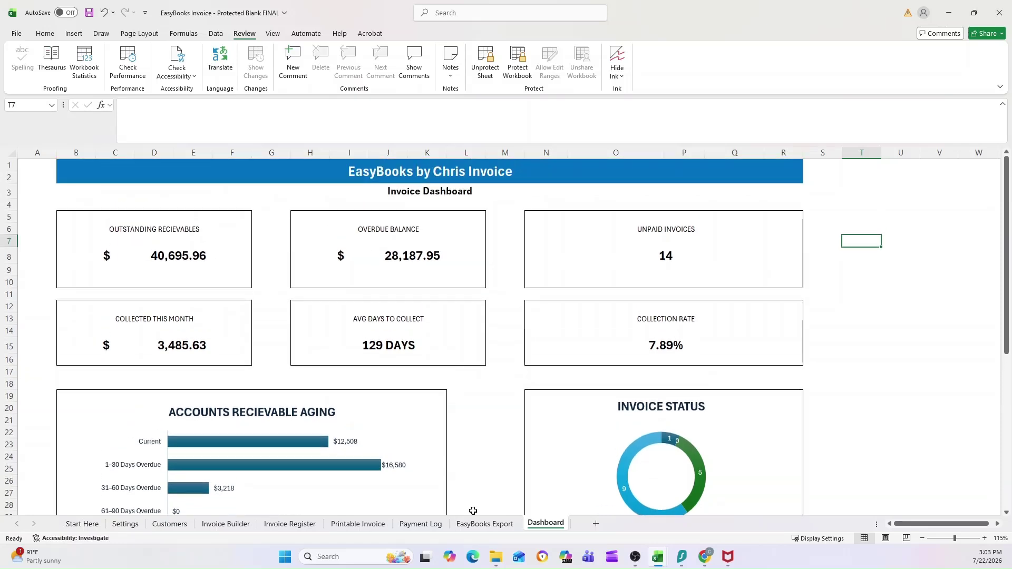
{"action": "left_click", "coordinate": [420, 523]}
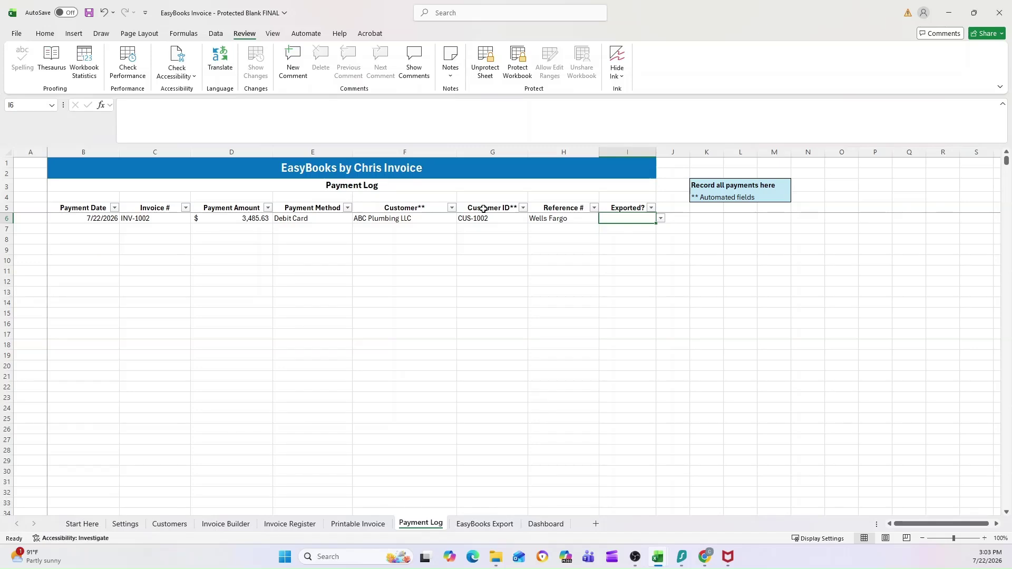
{"action": "left_click", "coordinate": [471, 529]}
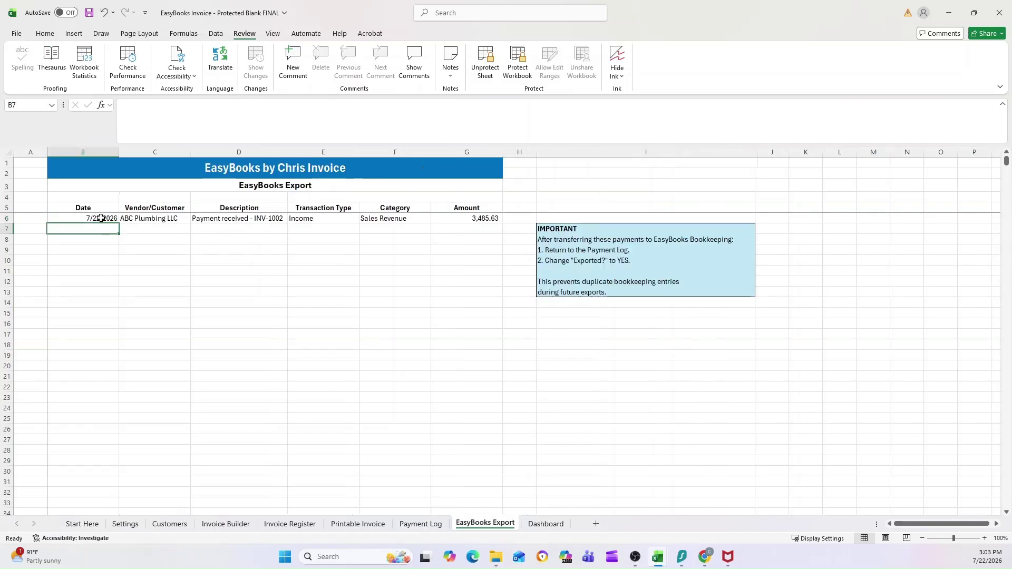
- Set Exported? to Yes for the INV-1002 payment in the Payment Log and check the EasyBooks Export sheet
{"action": "left_click", "coordinate": [450, 221], "text": "shift"}
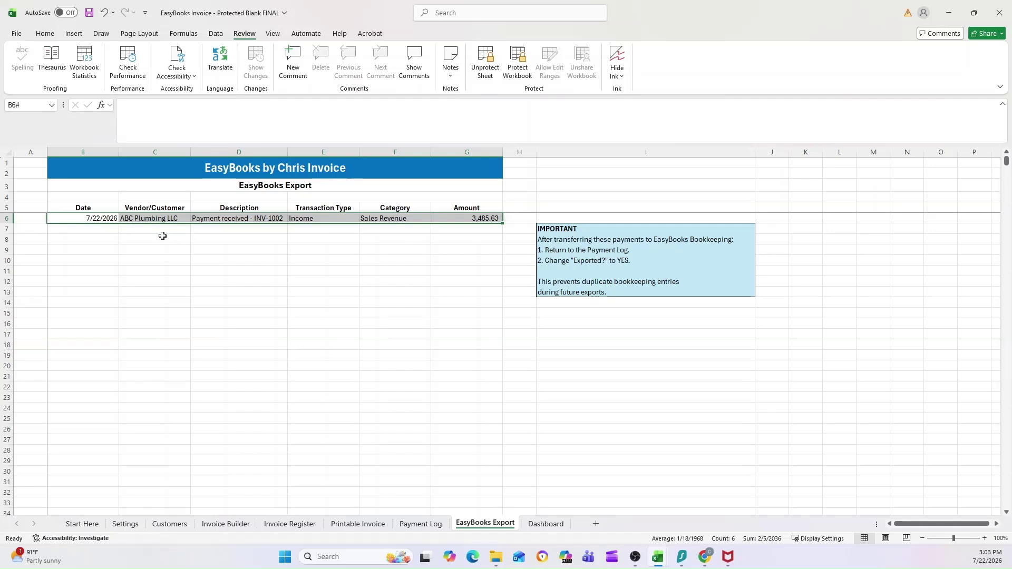
{"action": "left_click", "coordinate": [112, 231]}
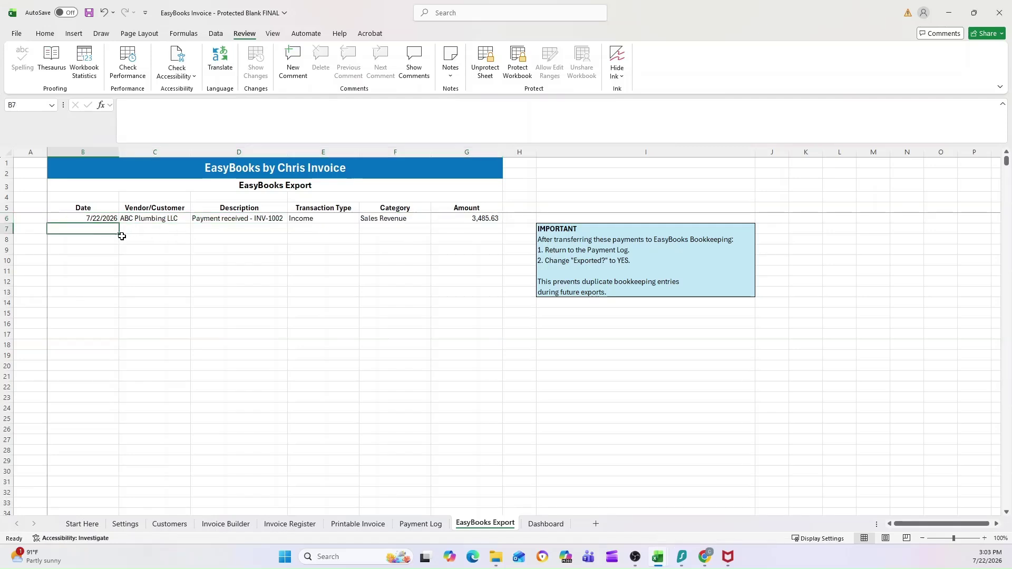
{"action": "left_click", "coordinate": [420, 524]}
{"action": "left_click", "coordinate": [659, 219]}
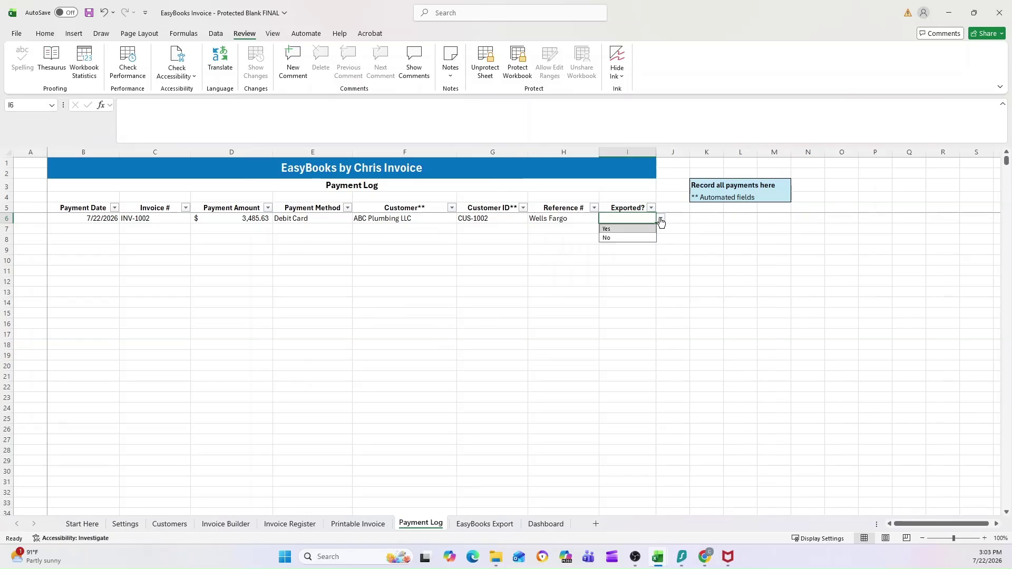
{"action": "left_click", "coordinate": [620, 230]}
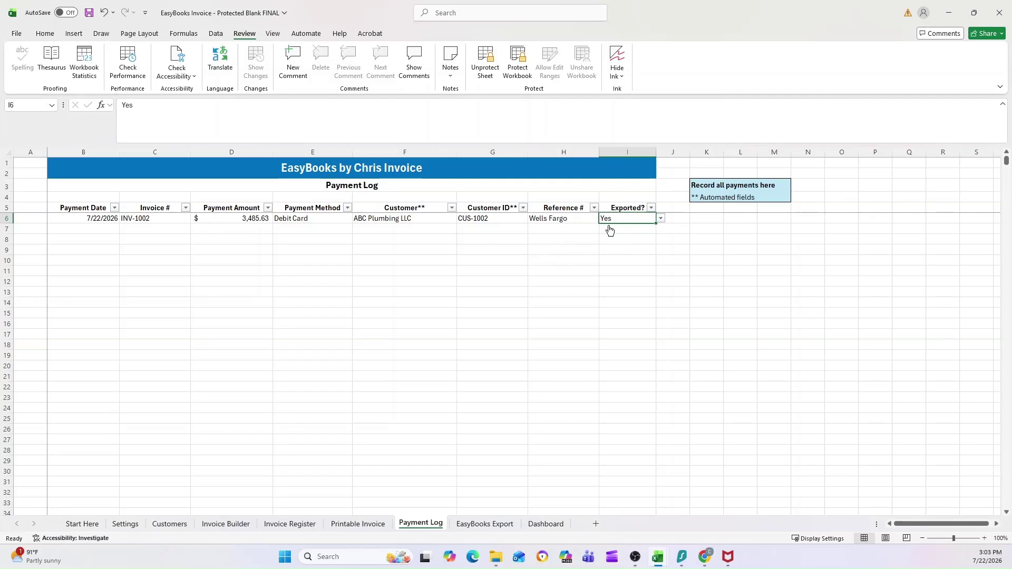
{"action": "left_click", "coordinate": [487, 524]}
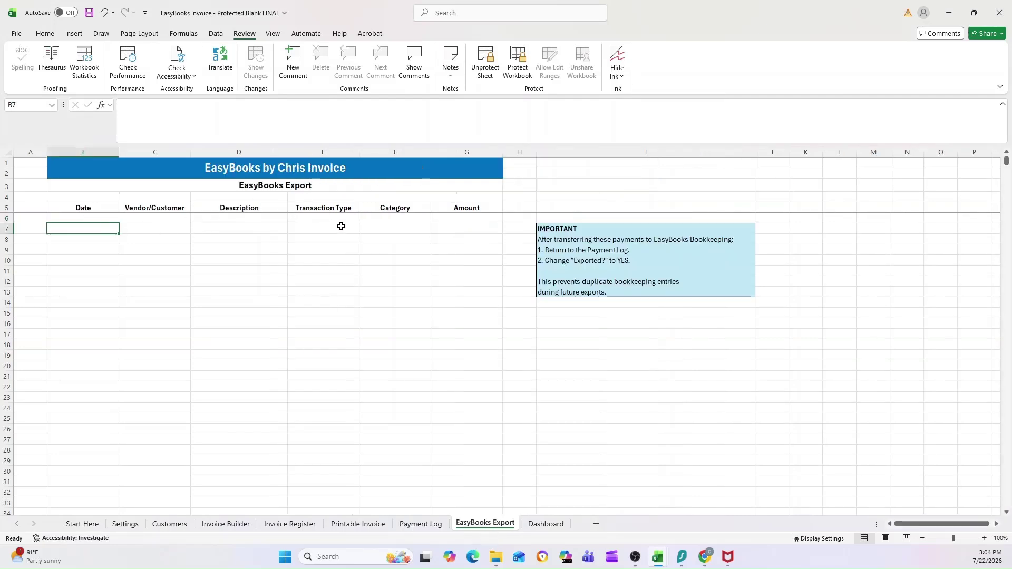
- Set Exported? to No for the INV-1002 payment in the Payment Log and recheck the EasyBooks Export sheet
{"action": "left_click", "coordinate": [420, 524]}
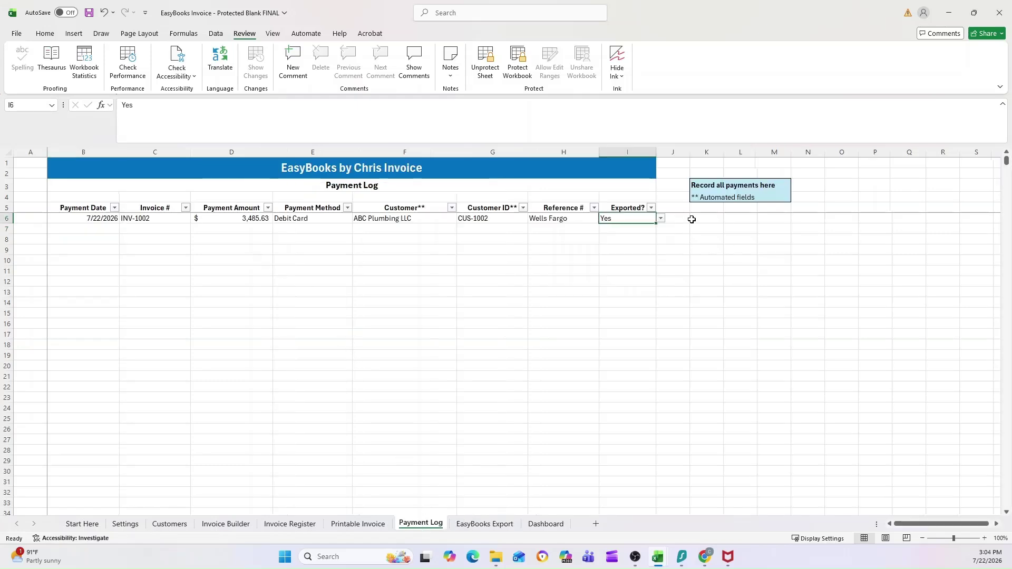
{"action": "left_click", "coordinate": [660, 218]}
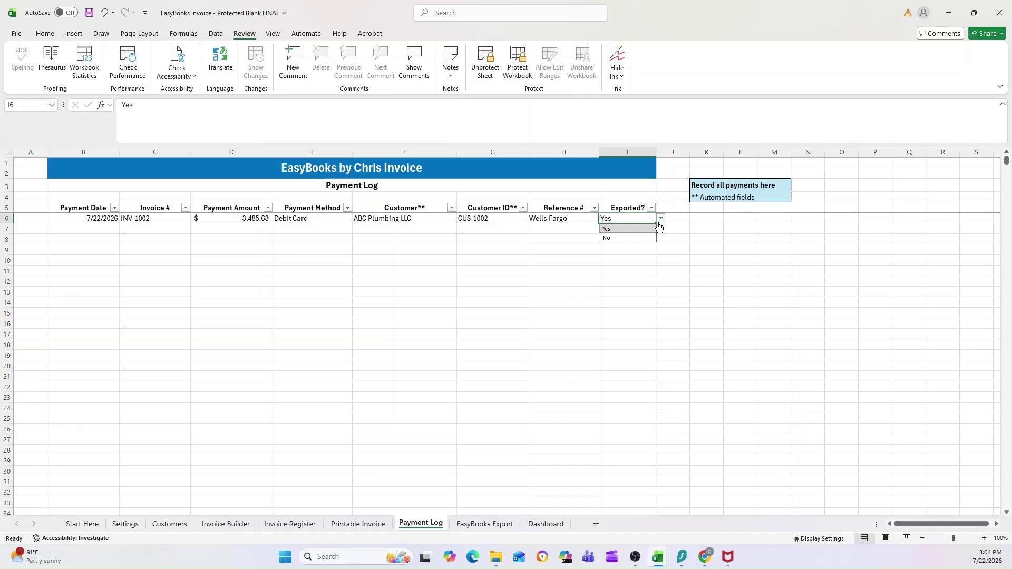
{"action": "left_click", "coordinate": [622, 237]}
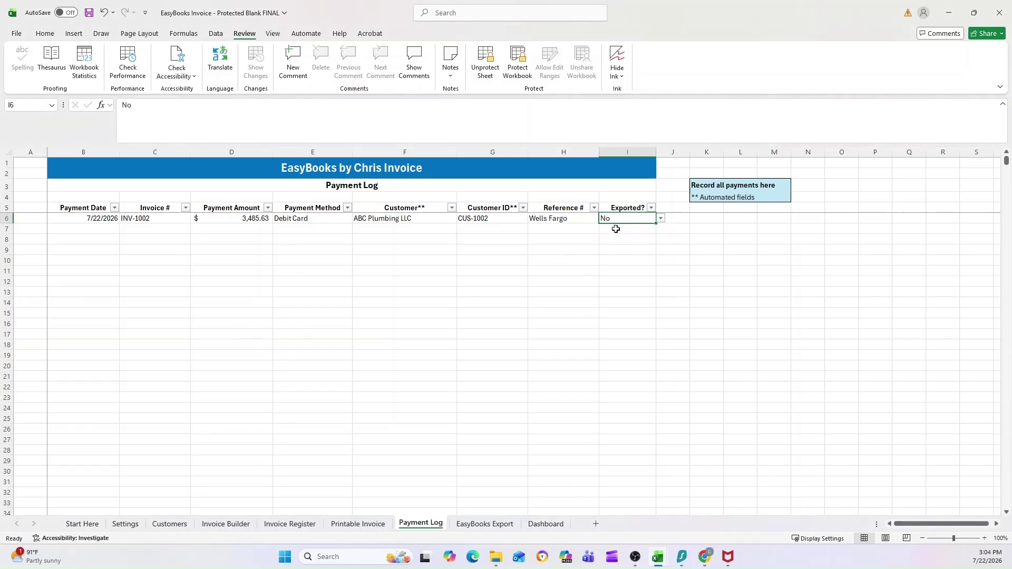
{"action": "left_click", "coordinate": [500, 524]}
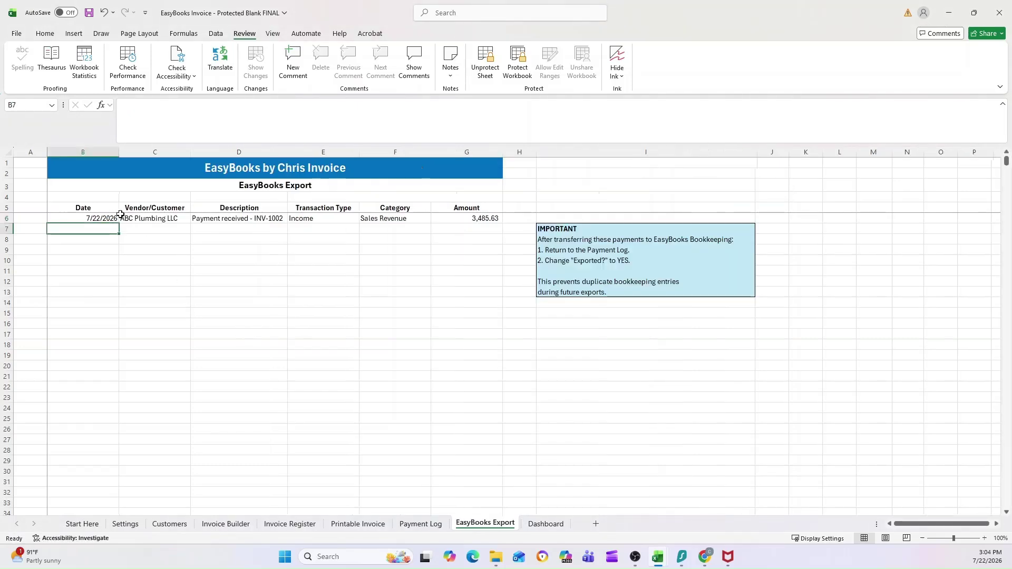
- Copy the INV-1002 payment's date, invoice number, amount and method into the next empty row of the Payment Log
{"action": "key", "text": "ctrl+Page_Up"}
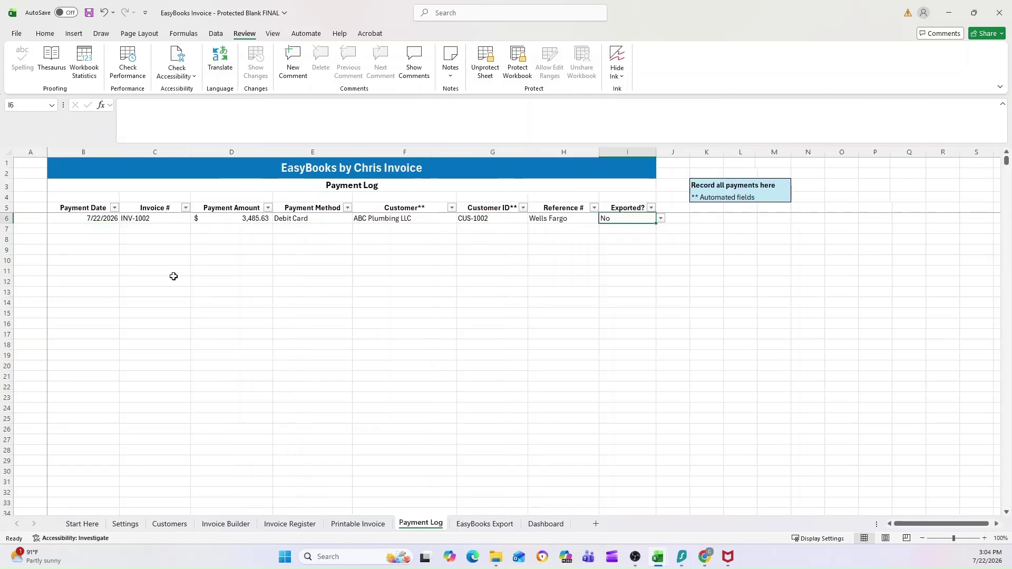
{"action": "left_click_drag", "start_coordinate": [102, 219], "coordinate": [306, 220]}
{"action": "key", "text": "ctrl+c"}
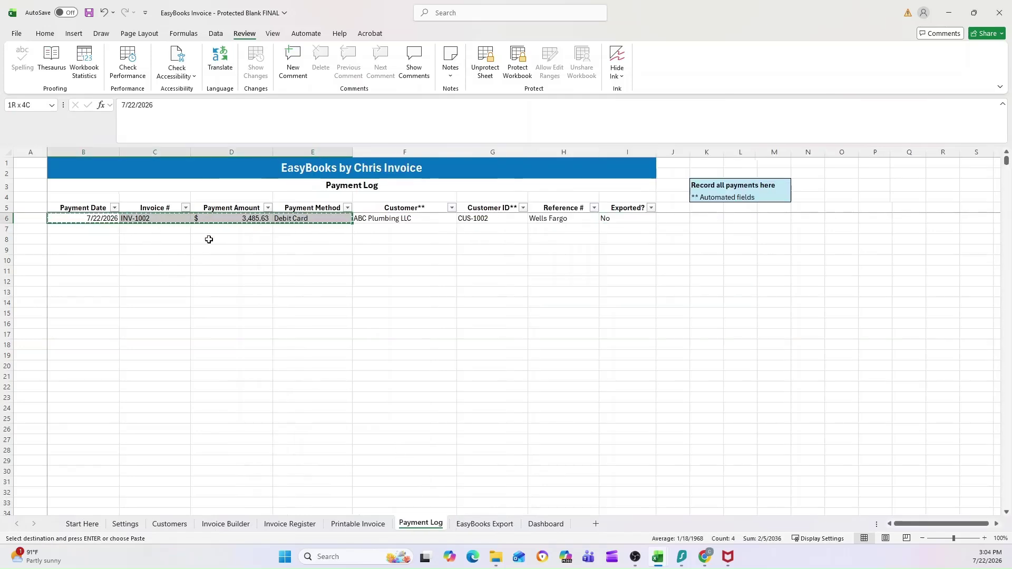
{"action": "left_click", "coordinate": [94, 230]}
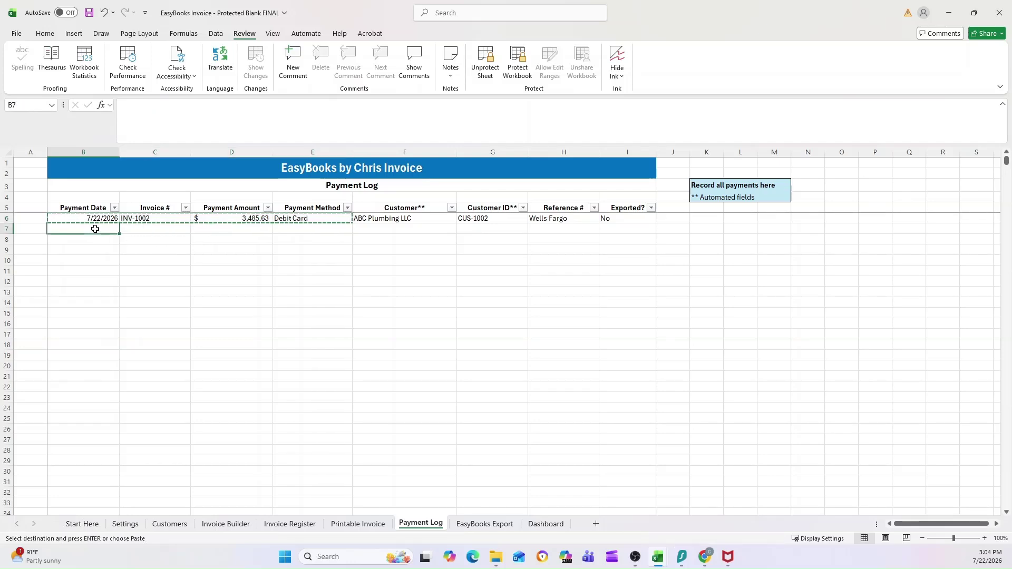
{"action": "key", "text": "ctrl+v"}
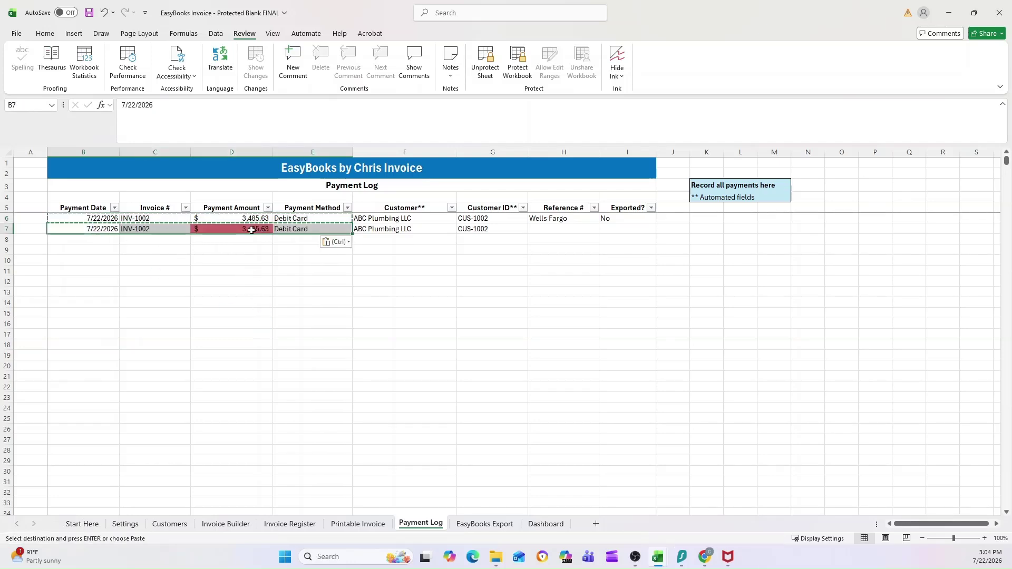
{"action": "left_click", "coordinate": [247, 229]}
{"action": "key", "text": "Escape"}
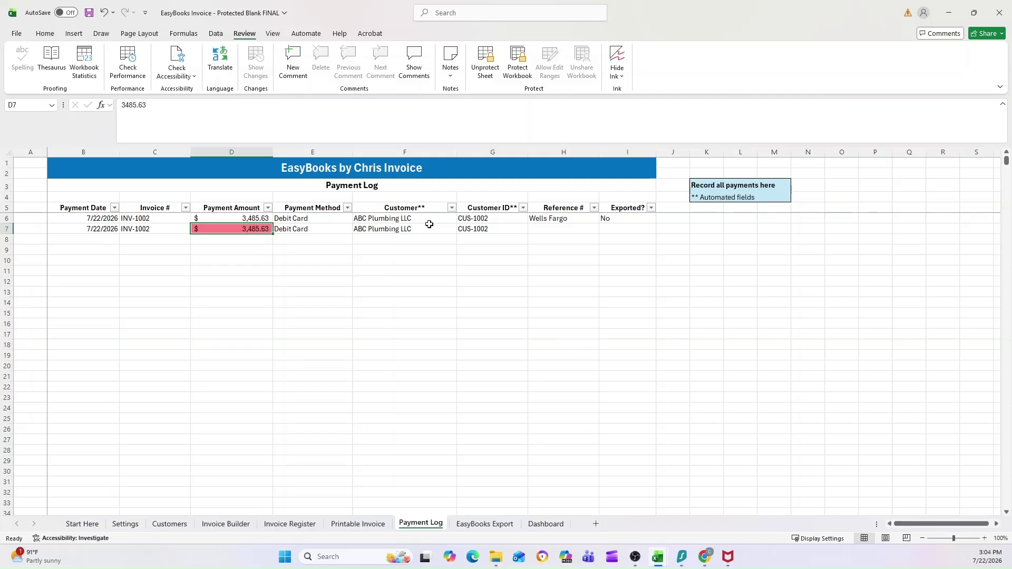
- Set the second INV-1002 payment's amount to $1.00 and try replacing it with 0
{"action": "type", "text": "1"}
{"action": "key", "text": "Return"}
{"action": "key", "text": "Up"}
{"action": "type", "text": "0"}
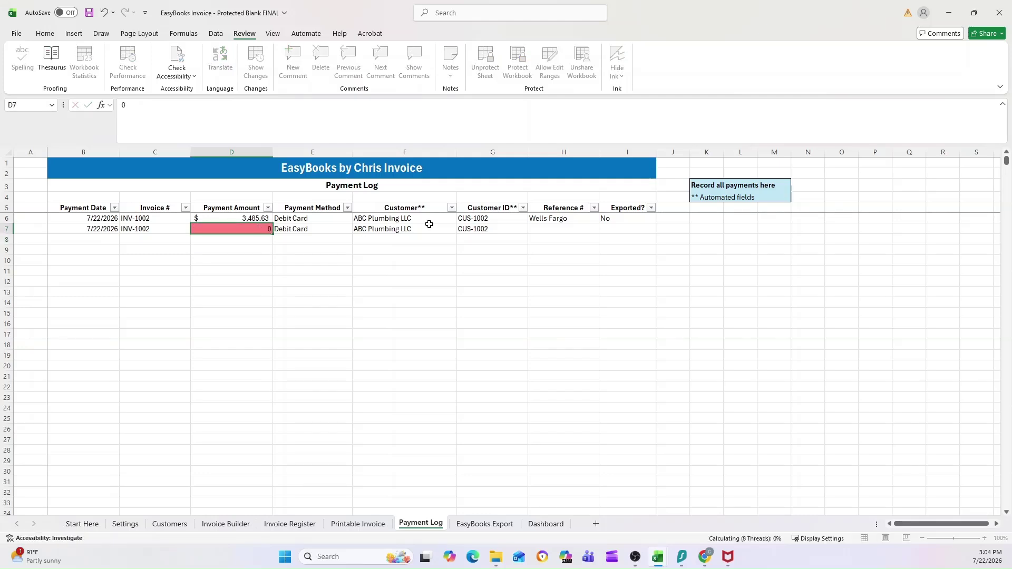
{"action": "key", "text": "Return"}
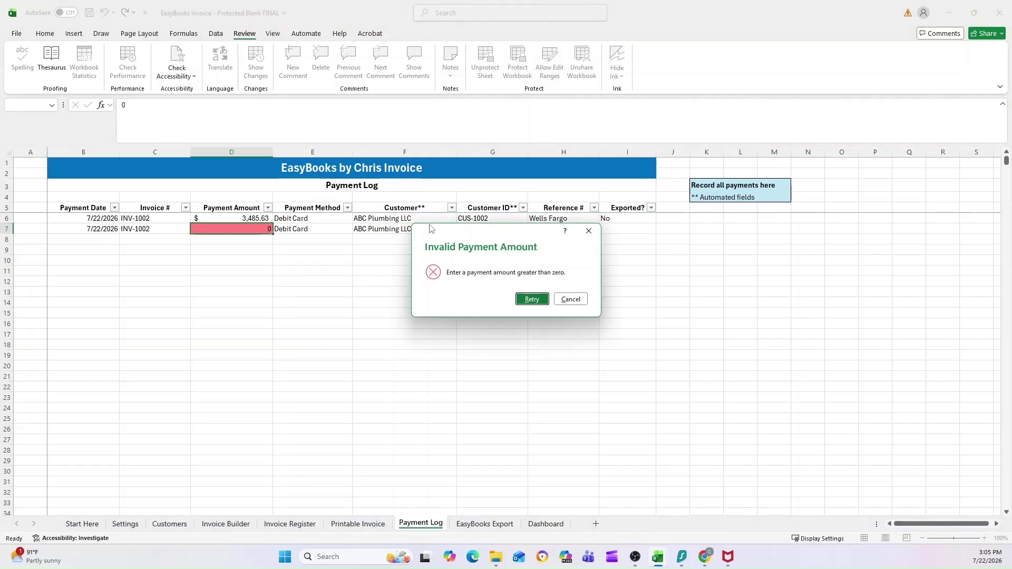
{"action": "left_click", "coordinate": [571, 299]}
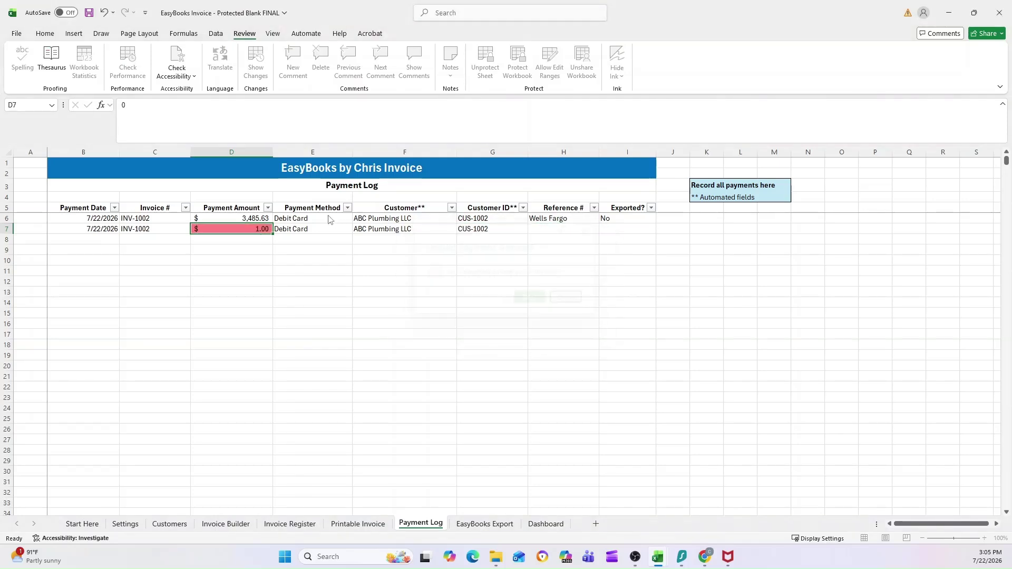
- Set the first INV-1002 payment's amount to $3,484.63
{"action": "left_click", "coordinate": [244, 220]}
{"action": "left_click", "coordinate": [134, 105]}
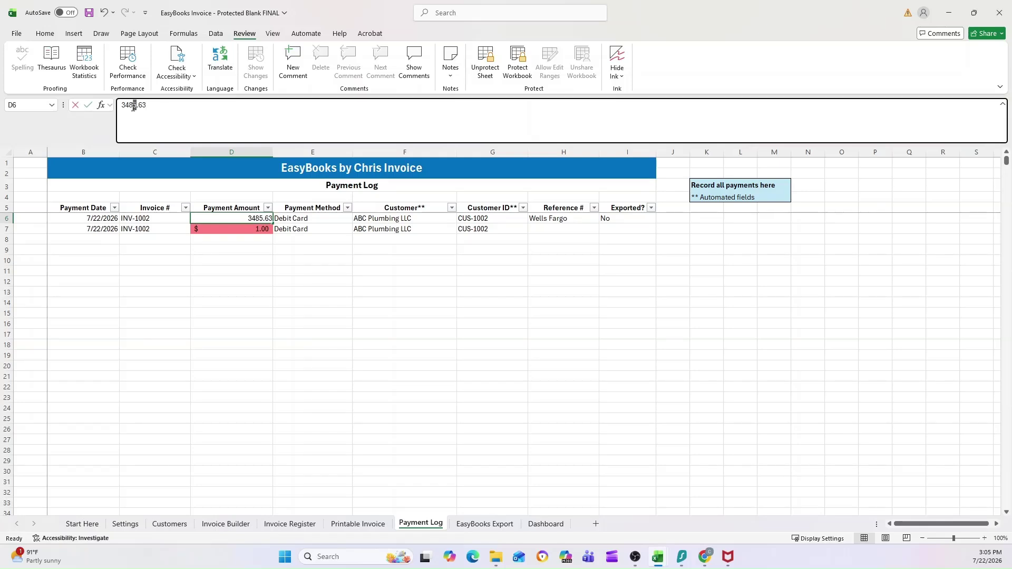
{"action": "key", "text": "Return"}
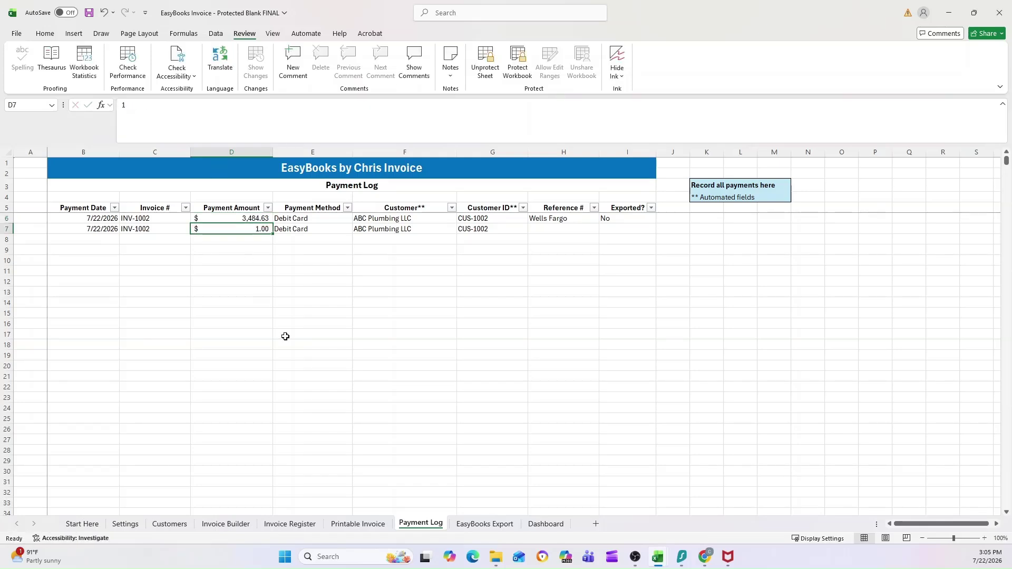
- Check the combined total of the two INV-1002 payments and compare it with the Paid amount in the Invoice Register
{"action": "left_click_drag", "start_coordinate": [255, 221], "coordinate": [255, 230]}
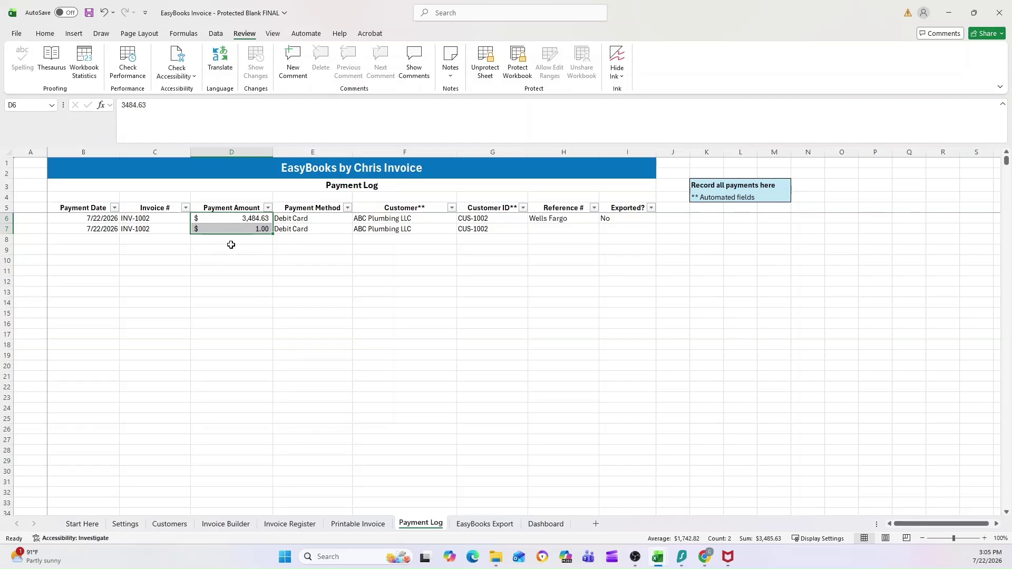
{"action": "left_click", "coordinate": [290, 524]}
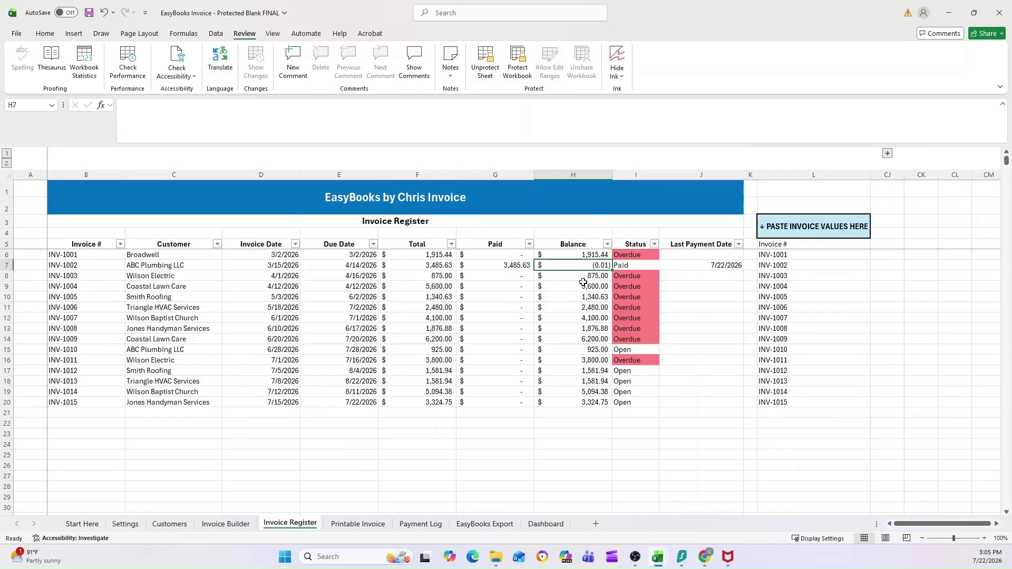
{"action": "left_click", "coordinate": [514, 264]}
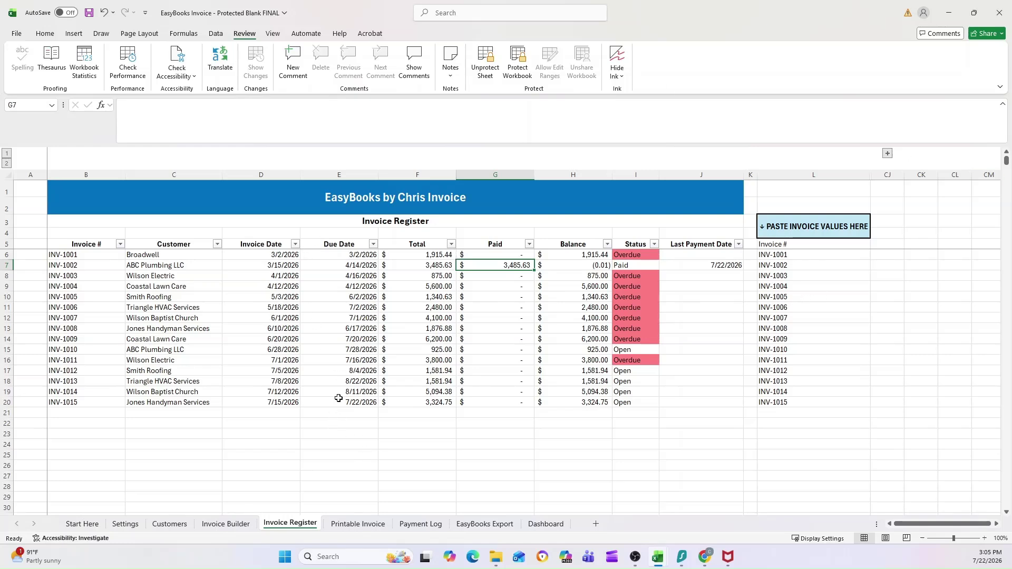
- Set the second INV-1002 payment's amount in the Payment Log to 3484.63
{"action": "left_click", "coordinate": [359, 525]}
{"action": "left_click", "coordinate": [420, 523]}
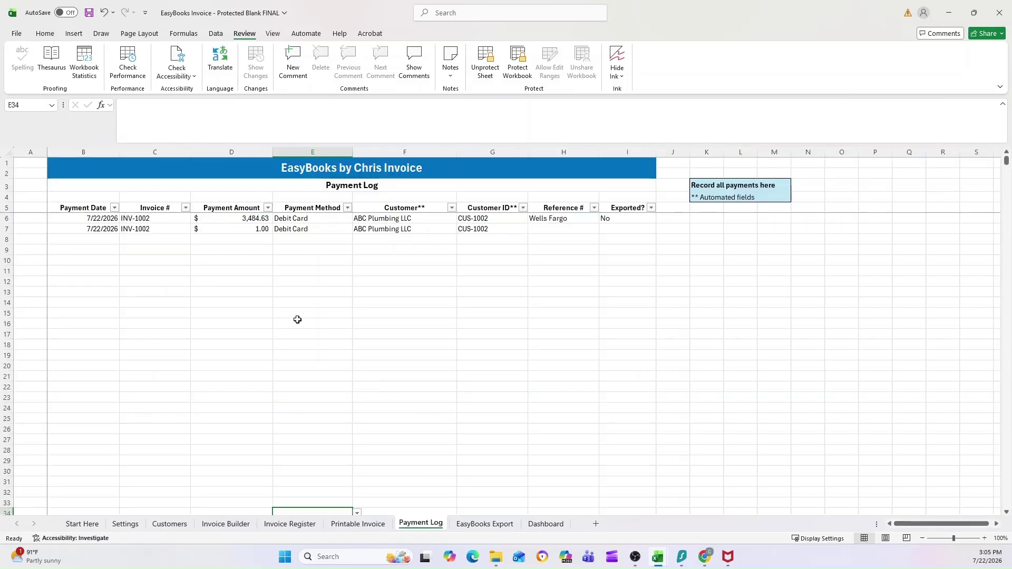
{"action": "left_click", "coordinate": [248, 218]}
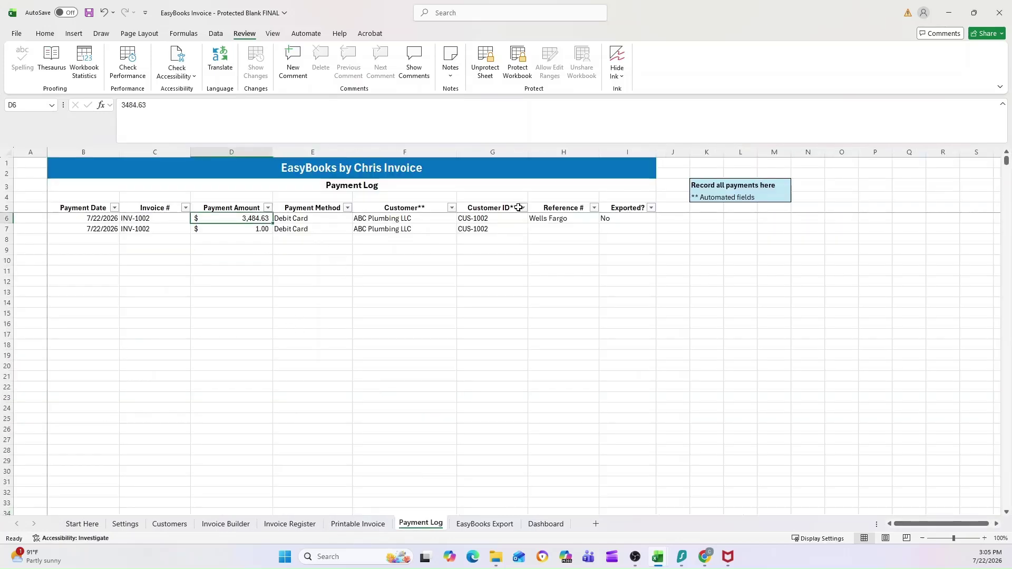
{"action": "left_click", "coordinate": [253, 228]}
{"action": "key", "text": "Up"}
{"action": "key", "text": "Down"}
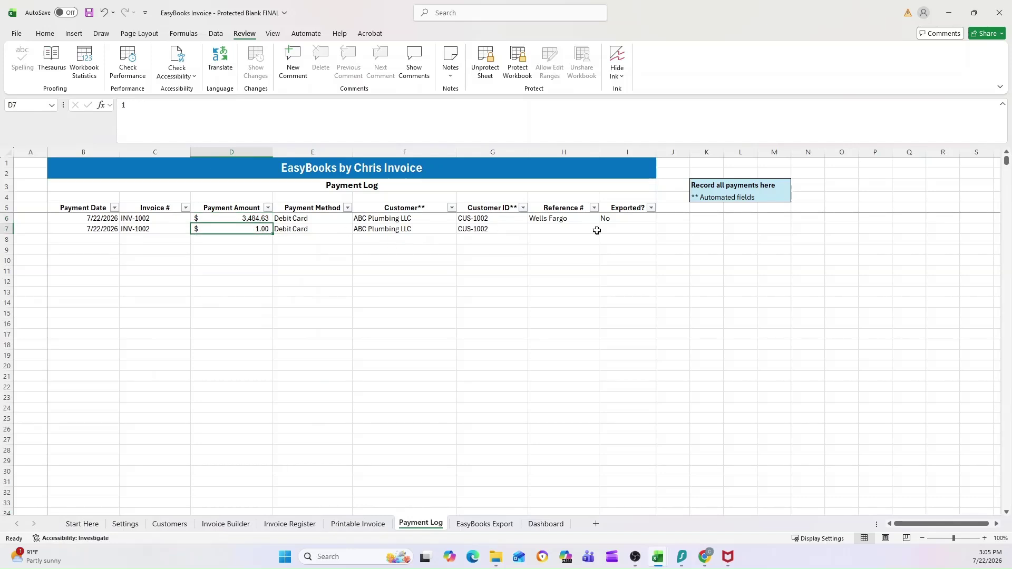
{"action": "type", "text": "348"}
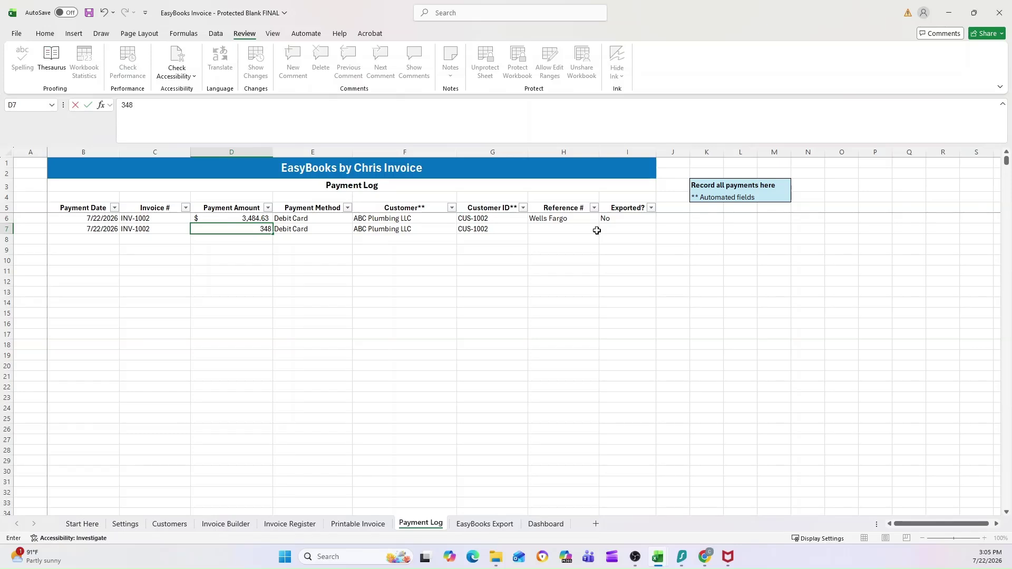
{"action": "type", "text": "4.63"}
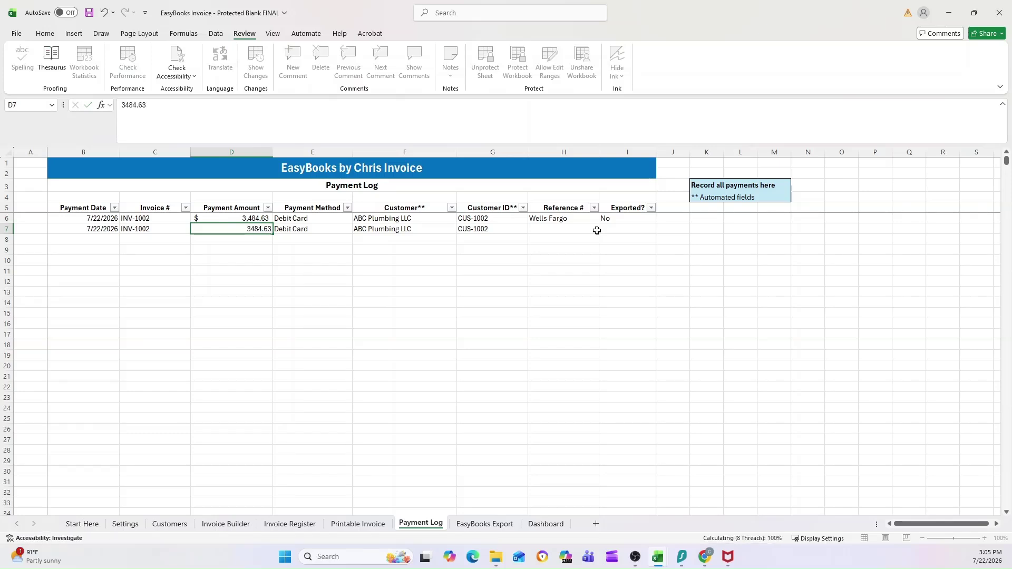
{"action": "key", "text": "ctrl+Return"}
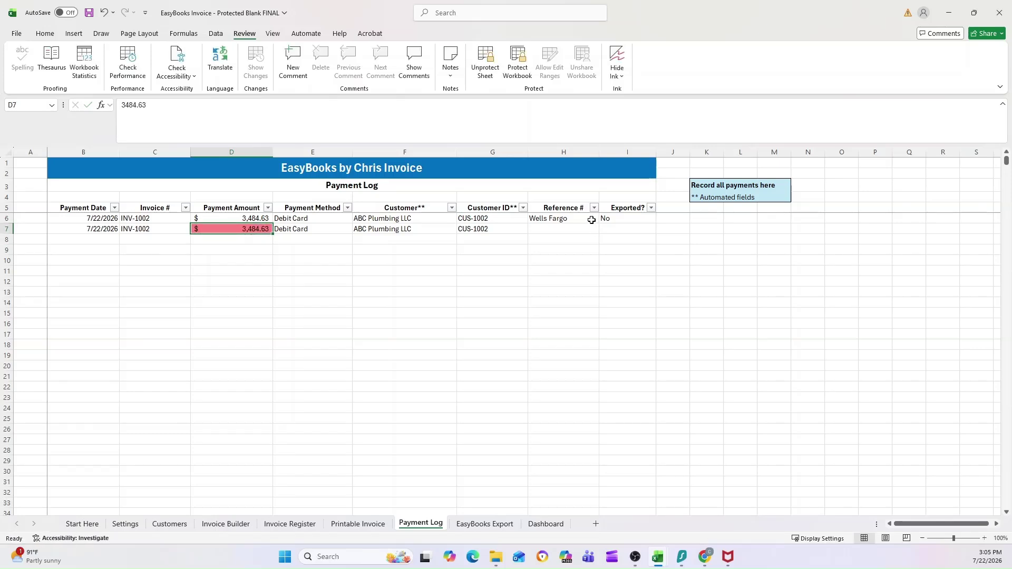
- Copy the Wells Fargo reference to the second INV-1002 payment and examine both payments on the EasyBooks Export sheet
{"action": "left_click", "coordinate": [591, 220]}
{"action": "key", "text": "ctrl+c"}
{"action": "key", "text": "Down"}
{"action": "key", "text": "ctrl+v"}
{"action": "left_click", "coordinate": [482, 525]}
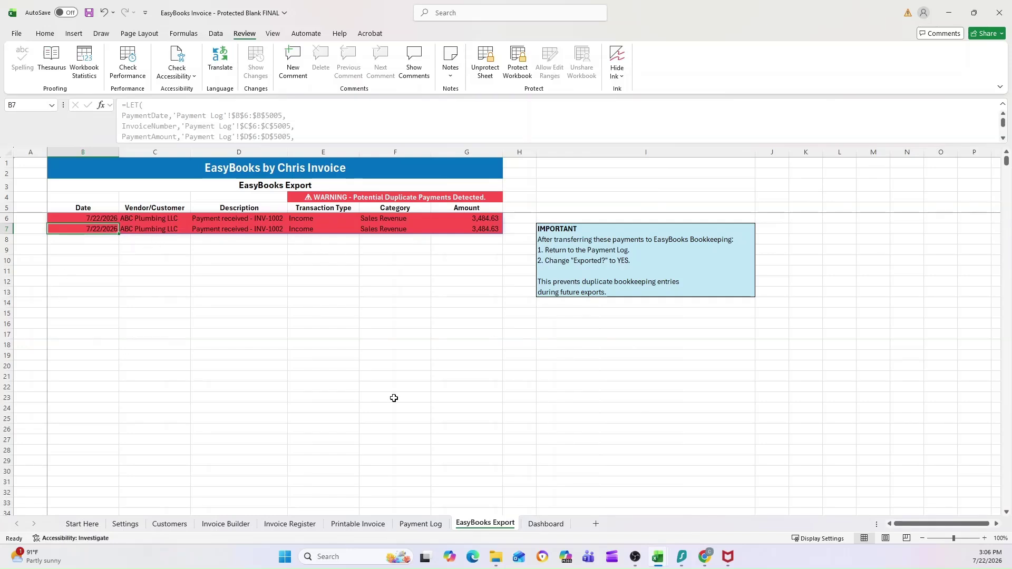
{"action": "left_click", "coordinate": [527, 352]}
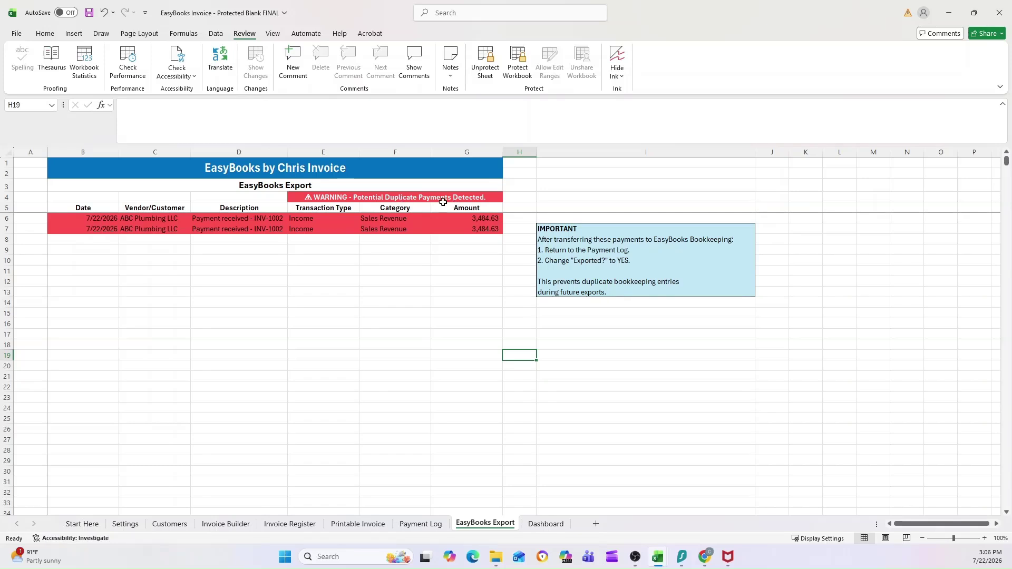
- Clear the duplicate INV-1002 payment's entries and reference from the Payment Log and recheck the EasyBooks Export sheet
{"action": "left_click", "coordinate": [420, 523]}
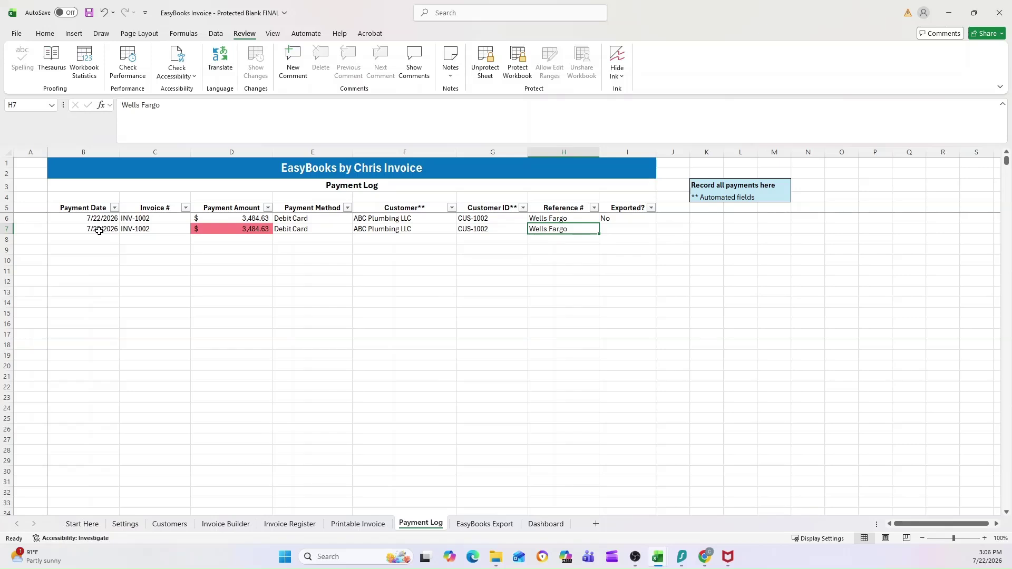
{"action": "left_click", "coordinate": [99, 230]}
{"action": "left_click_drag", "start_coordinate": [153, 233], "coordinate": [309, 231]}
{"action": "key", "text": "Delete"}
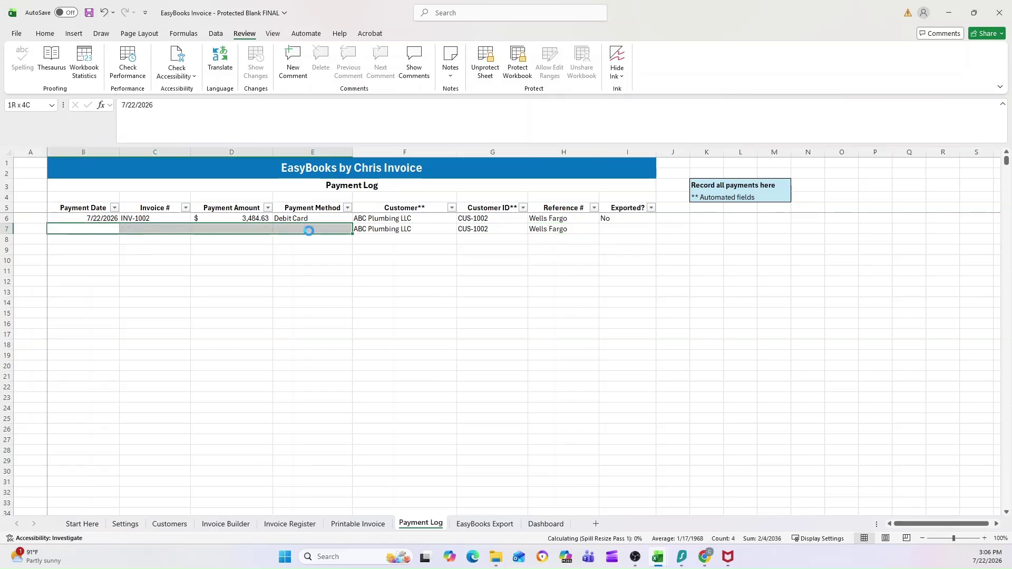
{"action": "left_click", "coordinate": [534, 228]}
{"action": "key", "text": "Delete"}
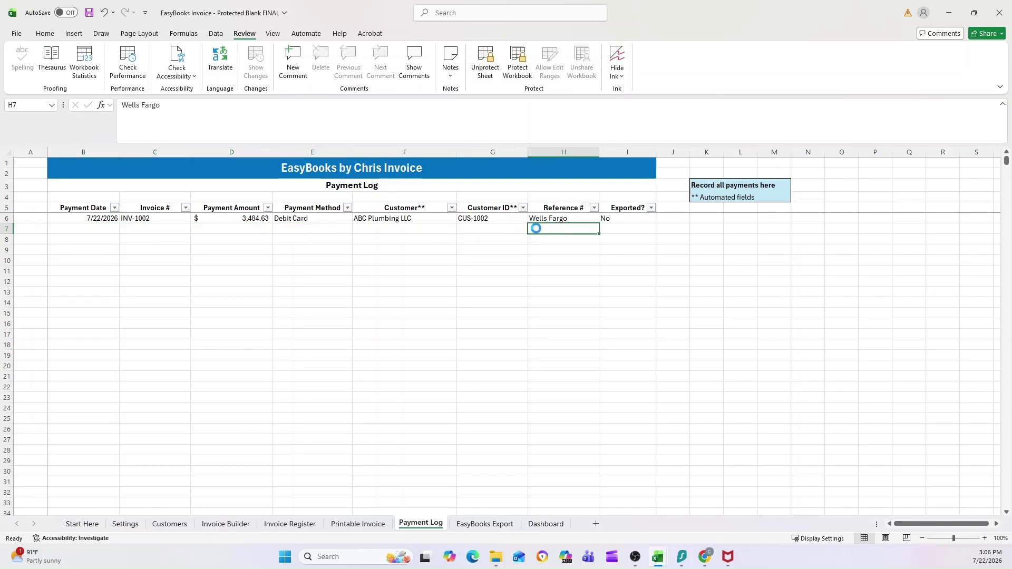
{"action": "left_click", "coordinate": [484, 523]}
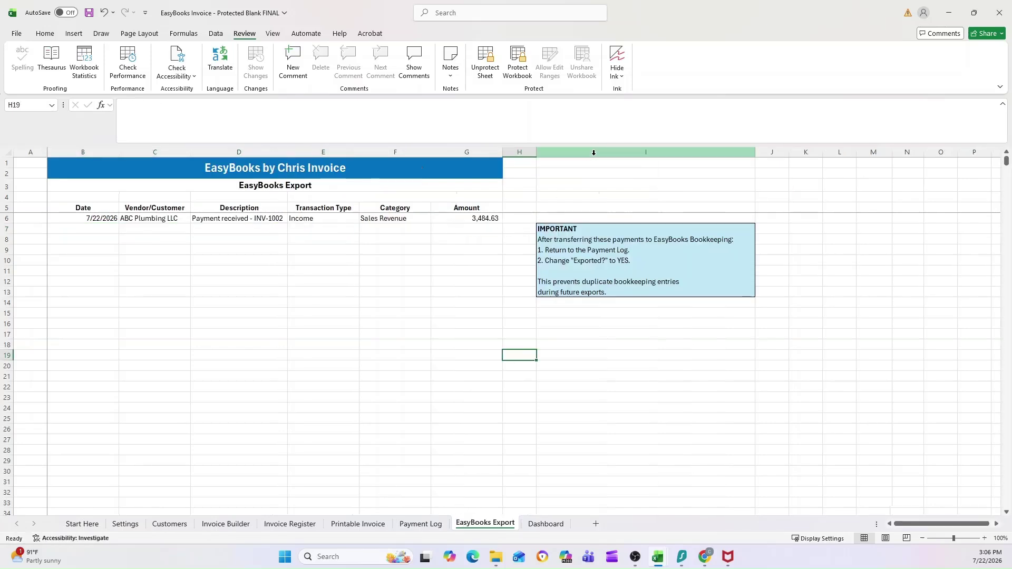
{"action": "left_click", "coordinate": [423, 527]}
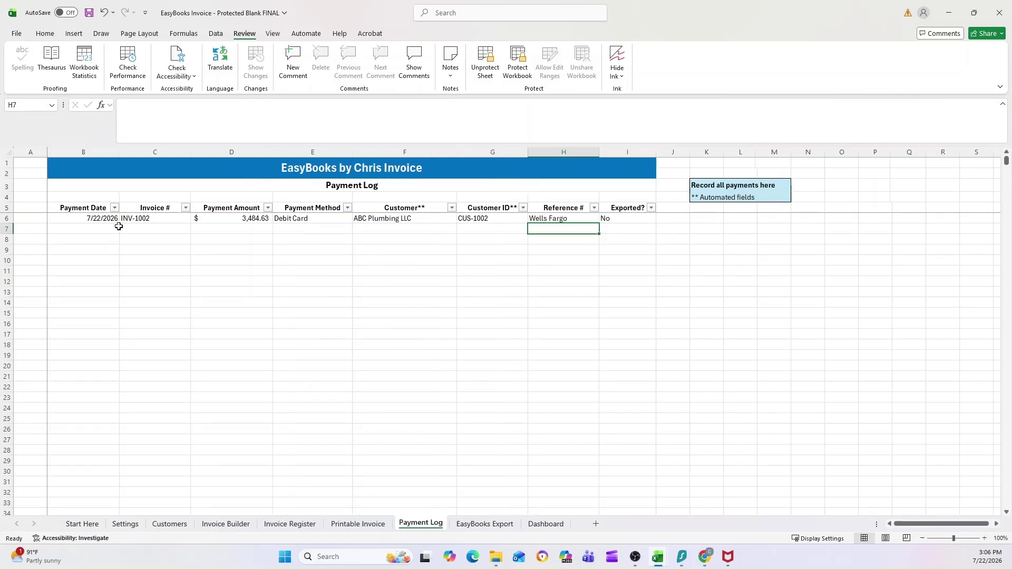
- Mark the INV-1002 payment in the Payment Log as exported with Yes and check the EasyBooks Export sheet
{"action": "left_click", "coordinate": [613, 216]}
{"action": "left_click", "coordinate": [661, 218]}
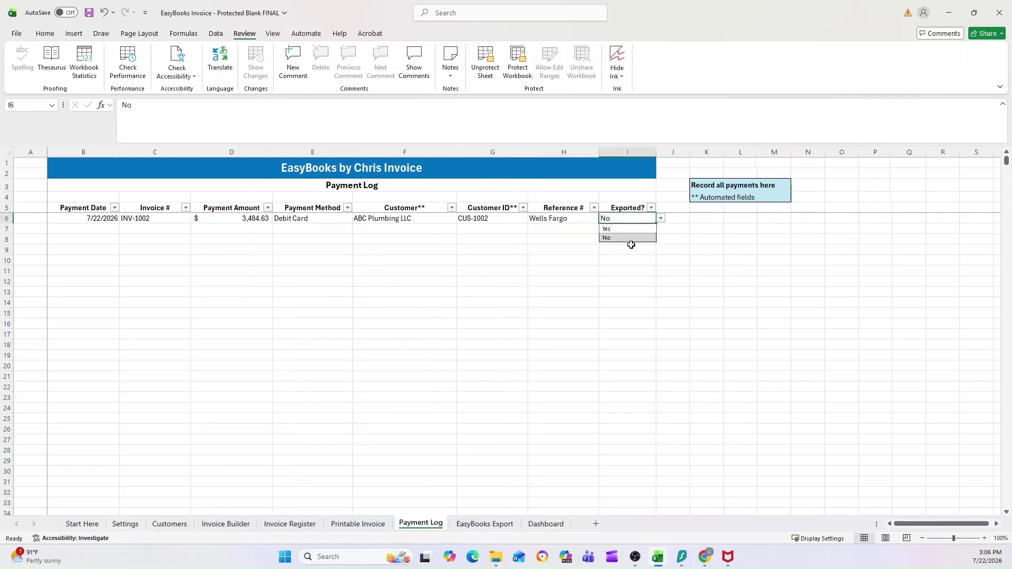
{"action": "left_click", "coordinate": [618, 229]}
{"action": "left_click", "coordinate": [506, 523]}
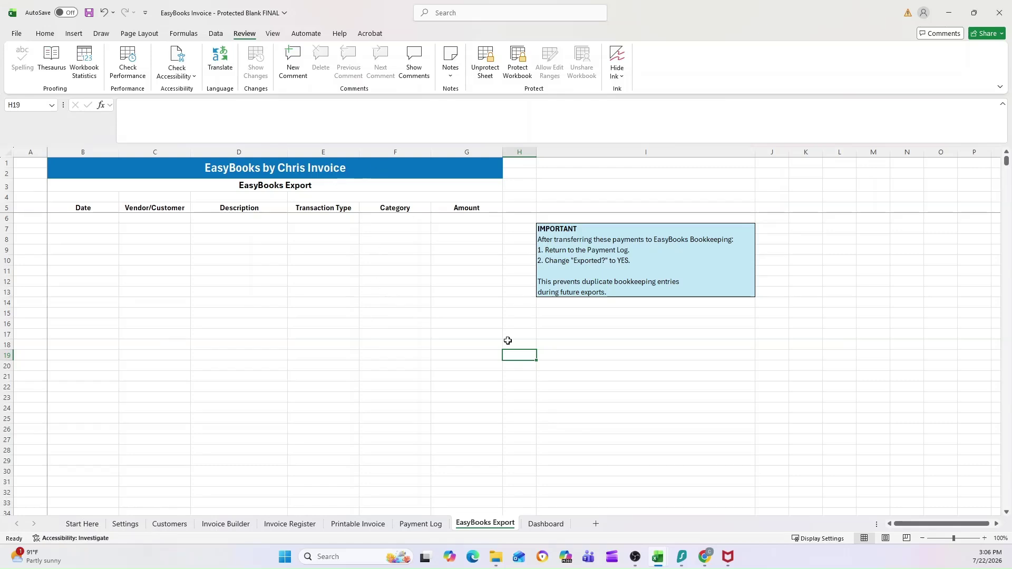
- Paste the copied sample payment dates, invoice numbers, amounts and methods into the Payment Log from cell B6
{"action": "left_click", "coordinate": [416, 524]}
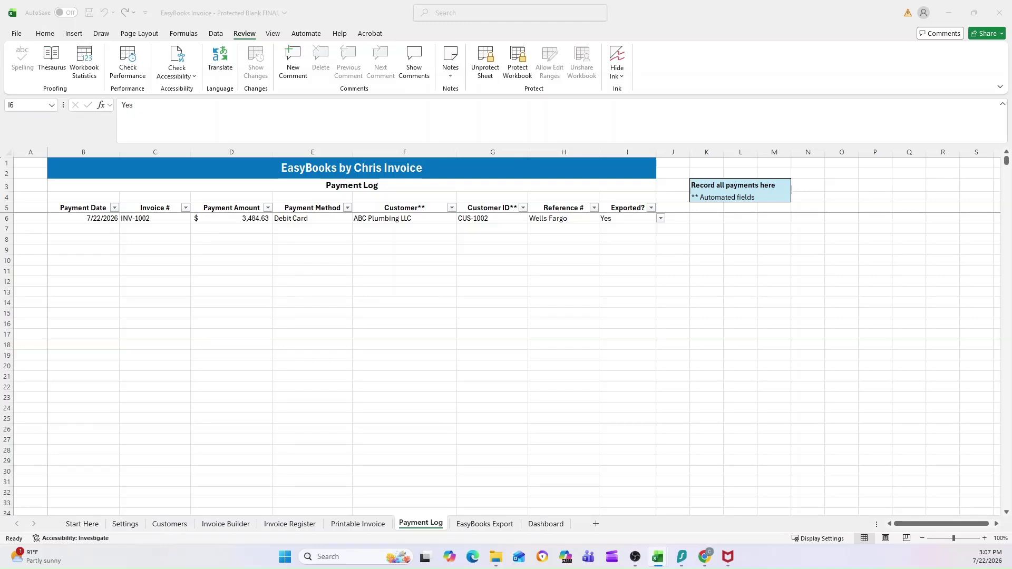
{"action": "key", "text": "ctrl+c"}
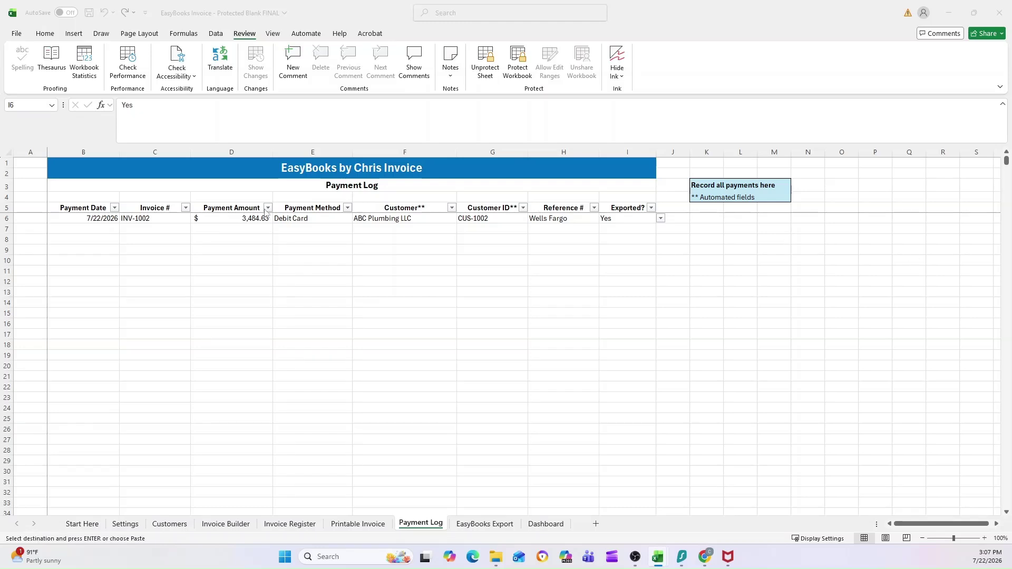
{"action": "left_click", "coordinate": [90, 219]}
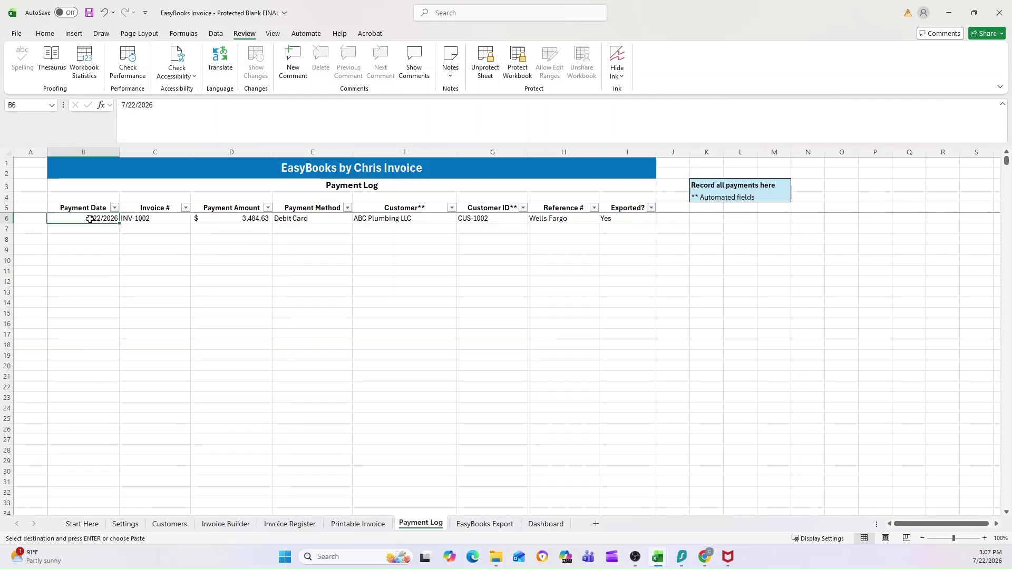
{"action": "right_click", "coordinate": [90, 219]}
{"action": "left_click", "coordinate": [132, 290]}
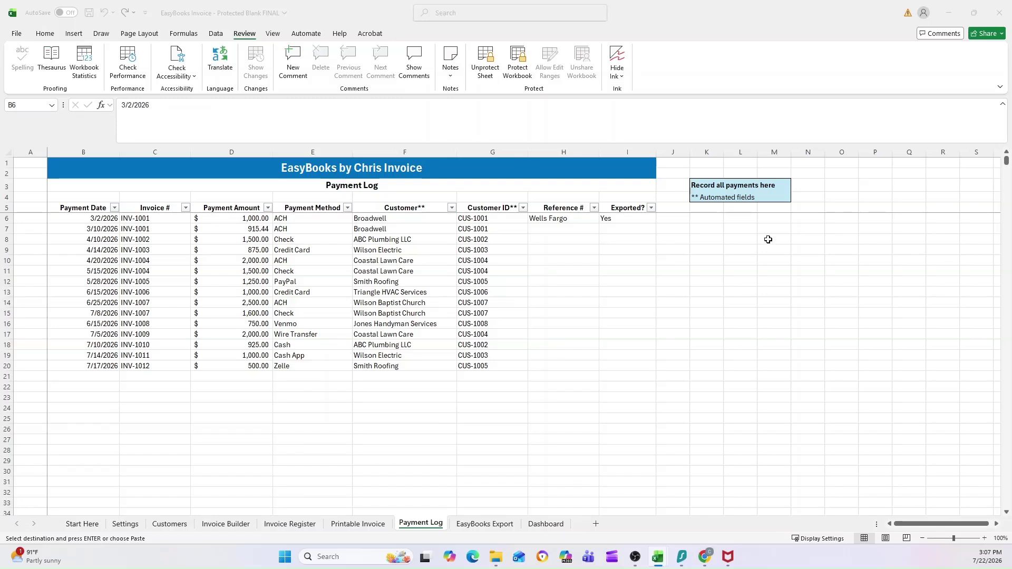
- Paste the sample reference numbers and Exported? statuses as values from cell H6, and review the payments on the EasyBooks Export sheet
{"action": "left_click", "coordinate": [560, 216]}
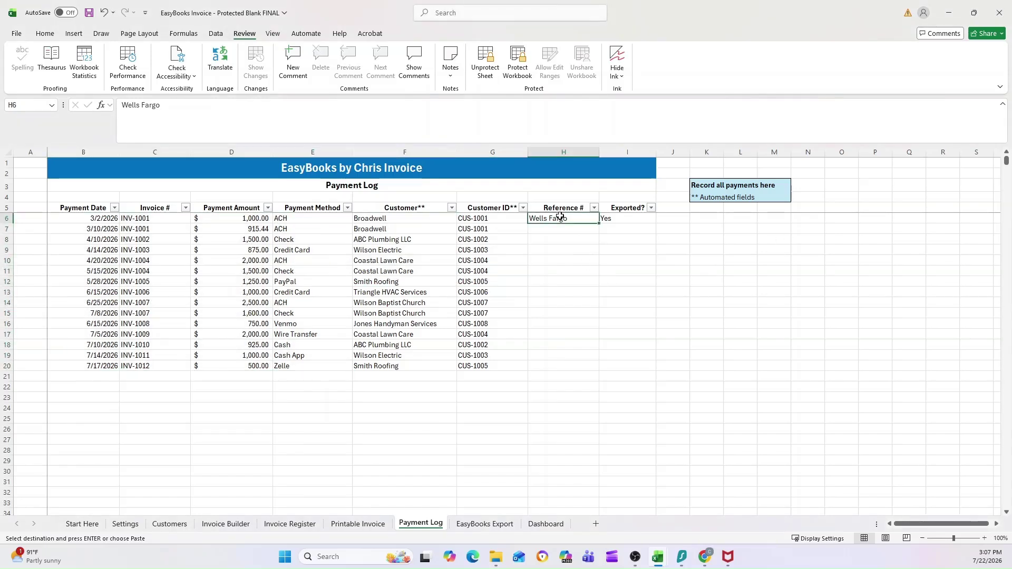
{"action": "right_click", "coordinate": [560, 218]}
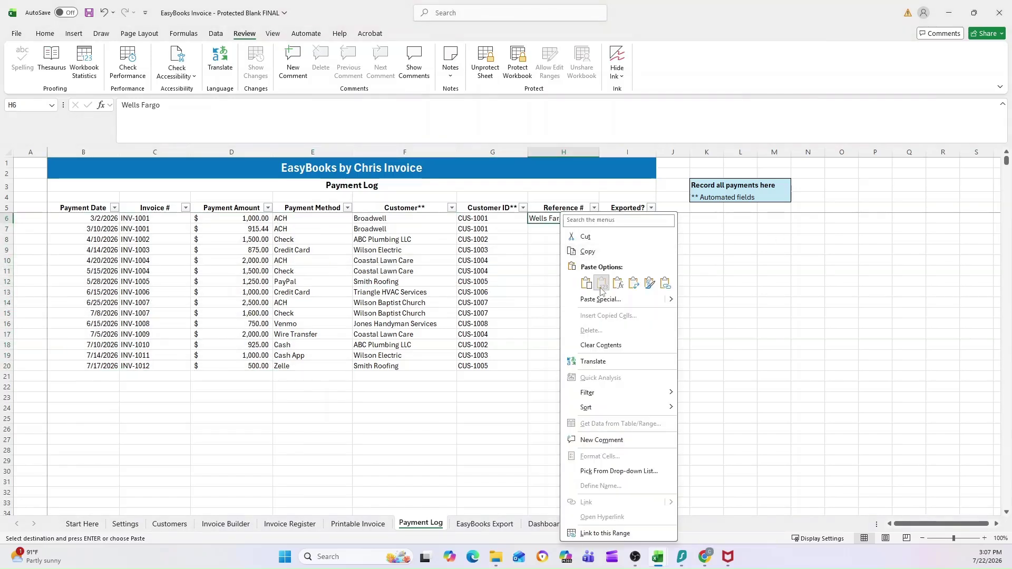
{"action": "left_click", "coordinate": [598, 282]}
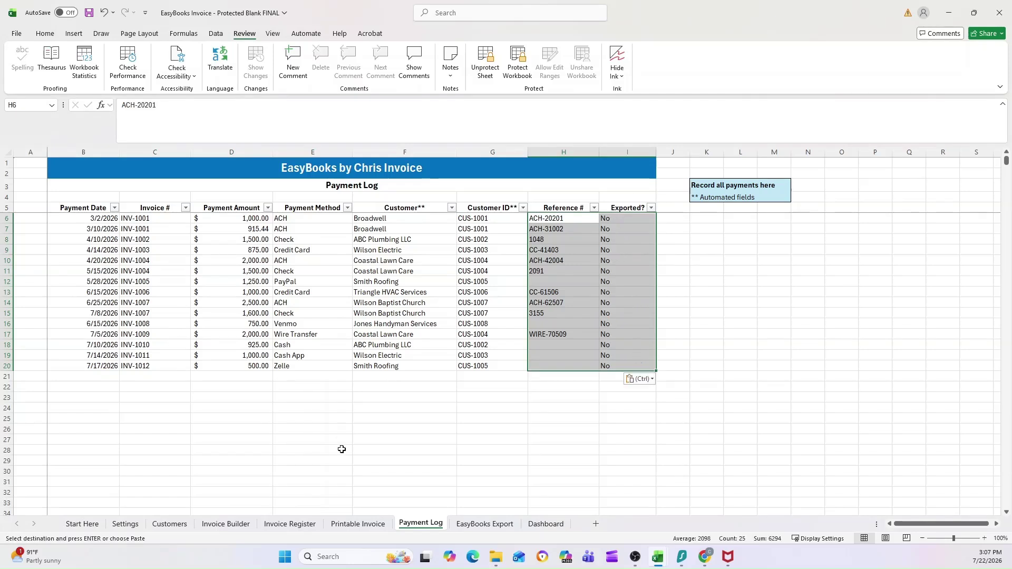
{"action": "left_click", "coordinate": [484, 523]}
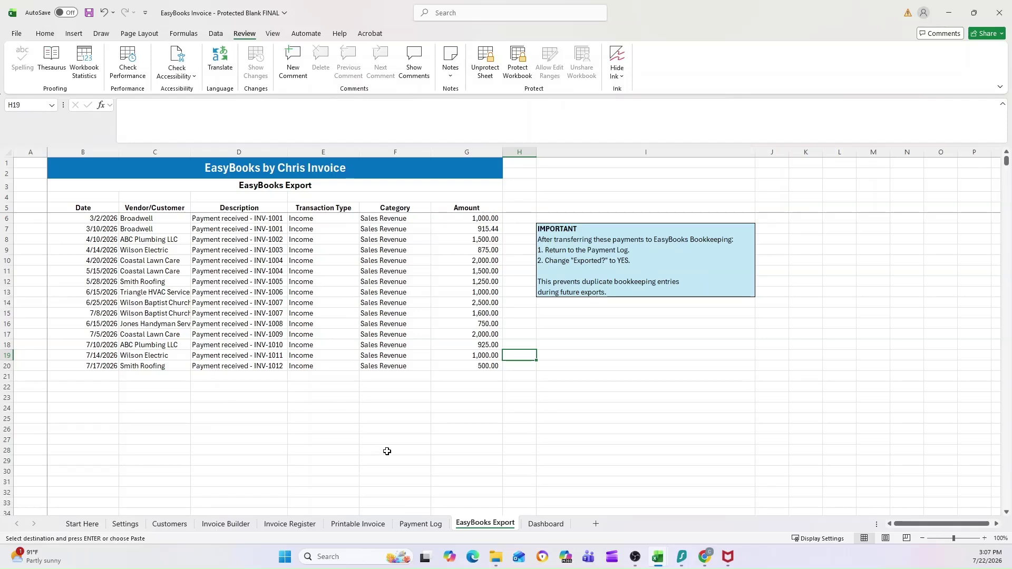
- Set Exported? to Yes for both INV-1001 payments in the Payment Log and recheck the EasyBooks Export sheet
{"action": "left_click", "coordinate": [420, 523]}
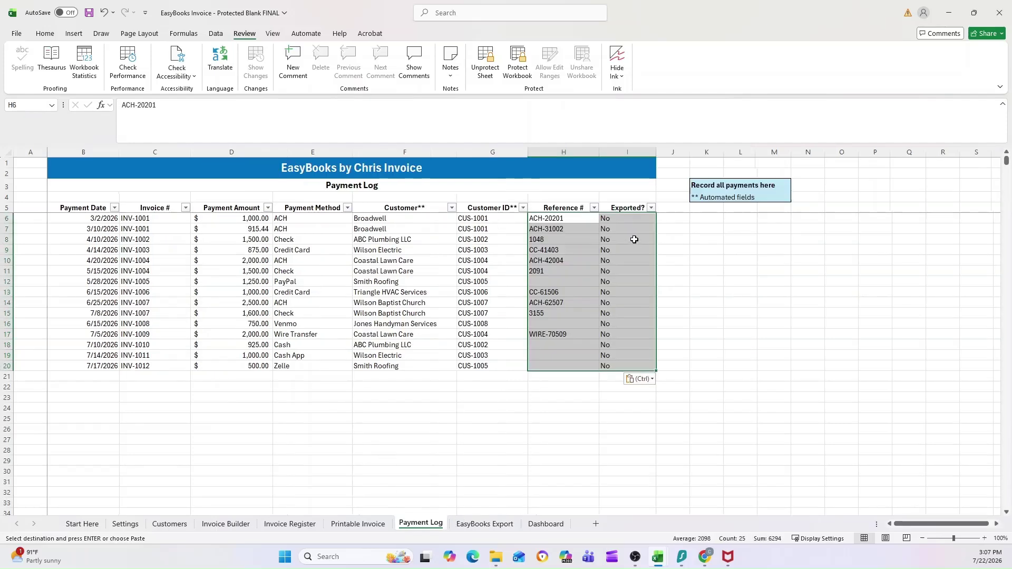
{"action": "left_click", "coordinate": [629, 239]}
{"action": "left_click", "coordinate": [631, 219]}
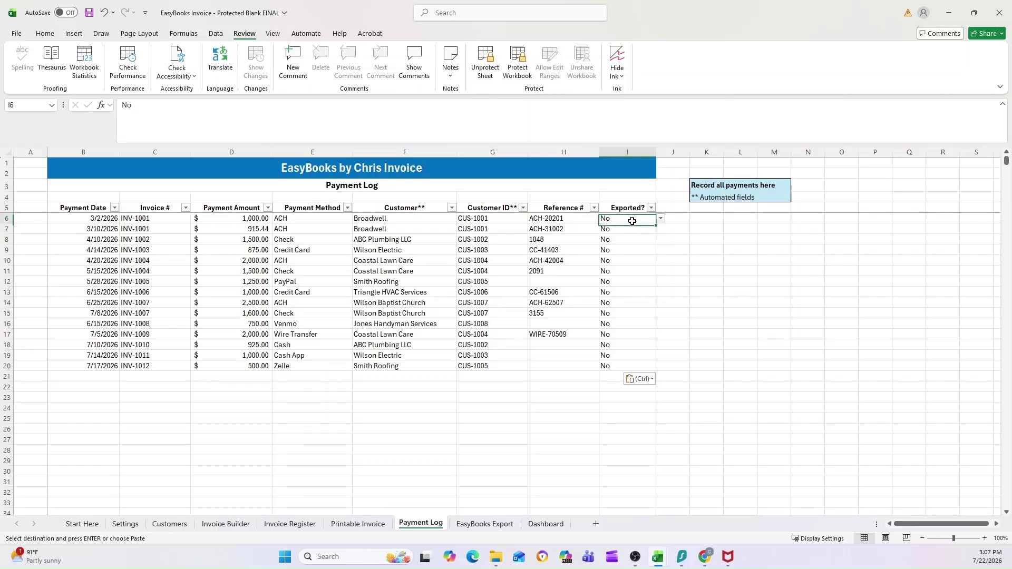
{"action": "left_click", "coordinate": [660, 218]}
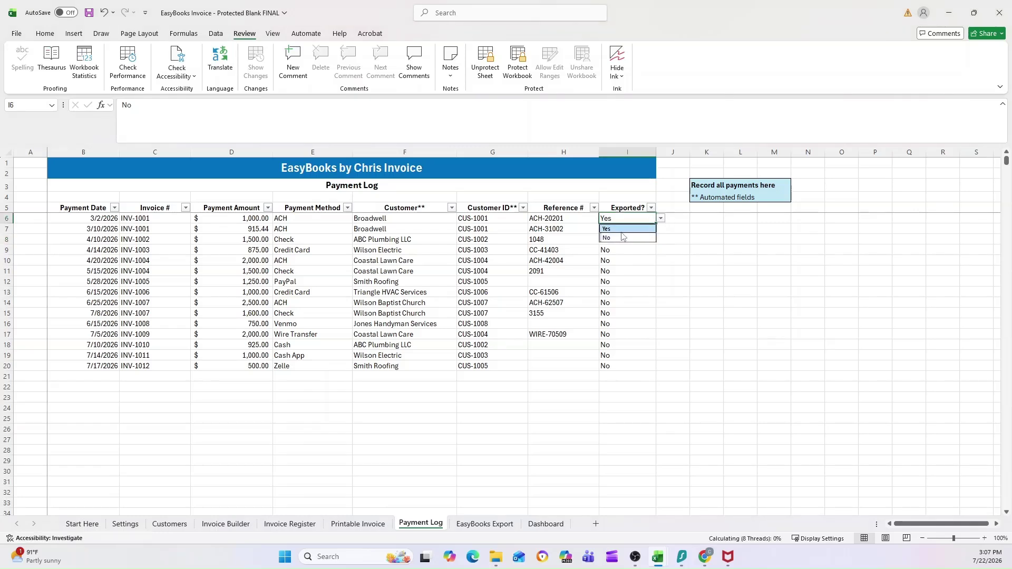
{"action": "left_click", "coordinate": [606, 229]}
{"action": "left_click", "coordinate": [626, 229]}
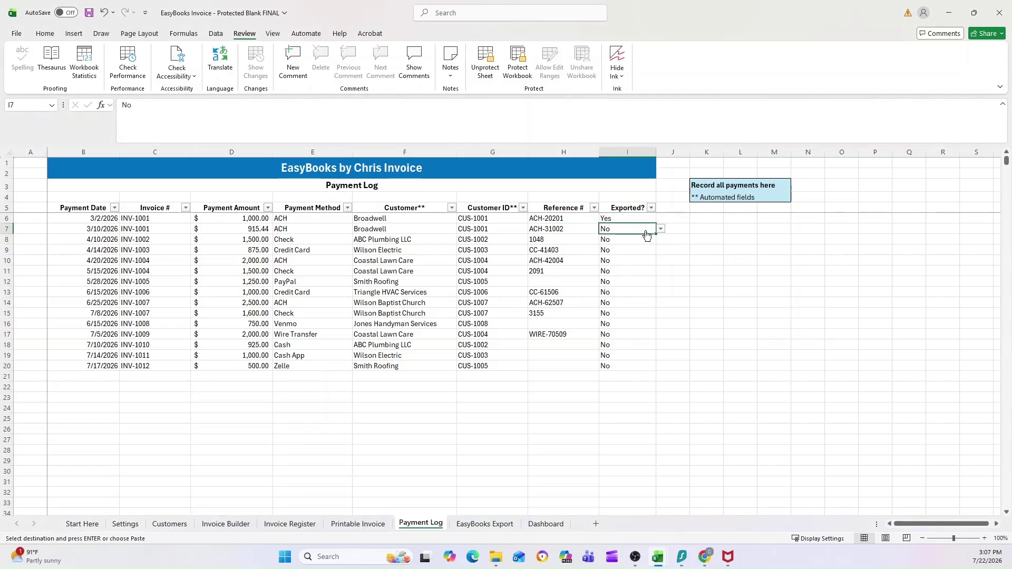
{"action": "left_click", "coordinate": [660, 229]}
{"action": "left_click", "coordinate": [627, 239]}
{"action": "left_click", "coordinate": [484, 523]}
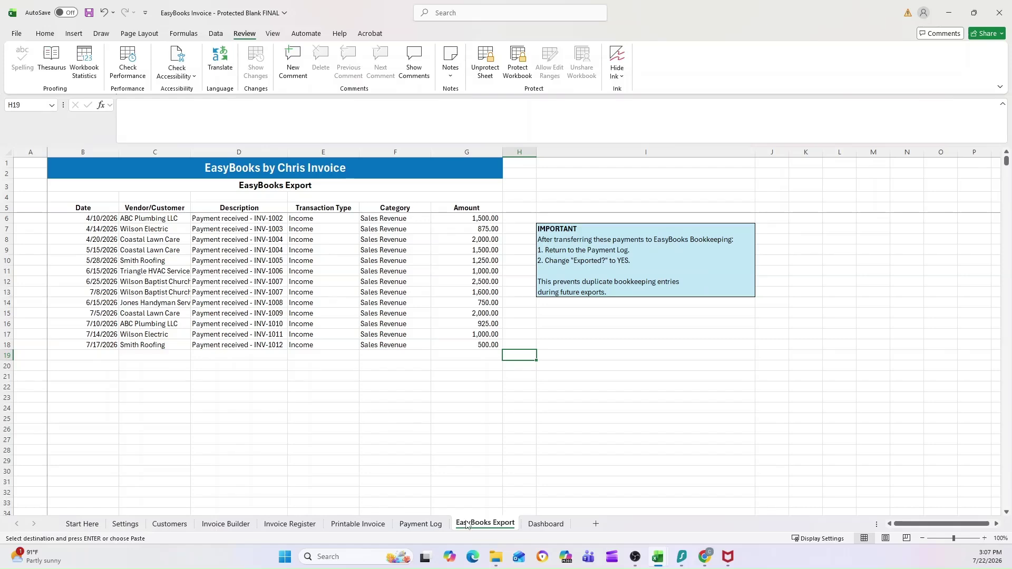
- Compare the payments in the Payment Log with the paid amounts, balances and statuses in the Invoice Register
{"action": "left_click", "coordinate": [420, 523]}
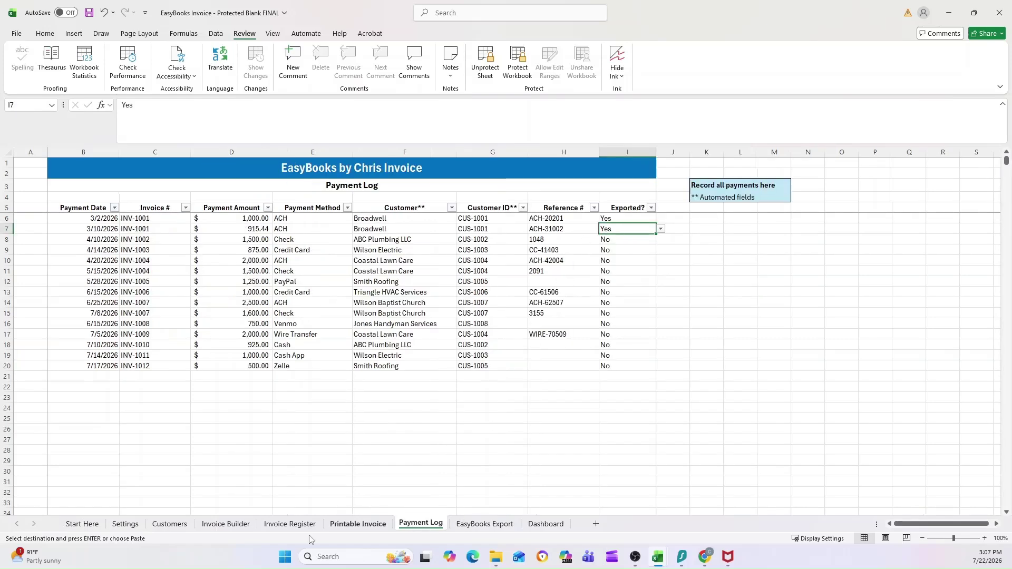
{"action": "left_click", "coordinate": [289, 523]}
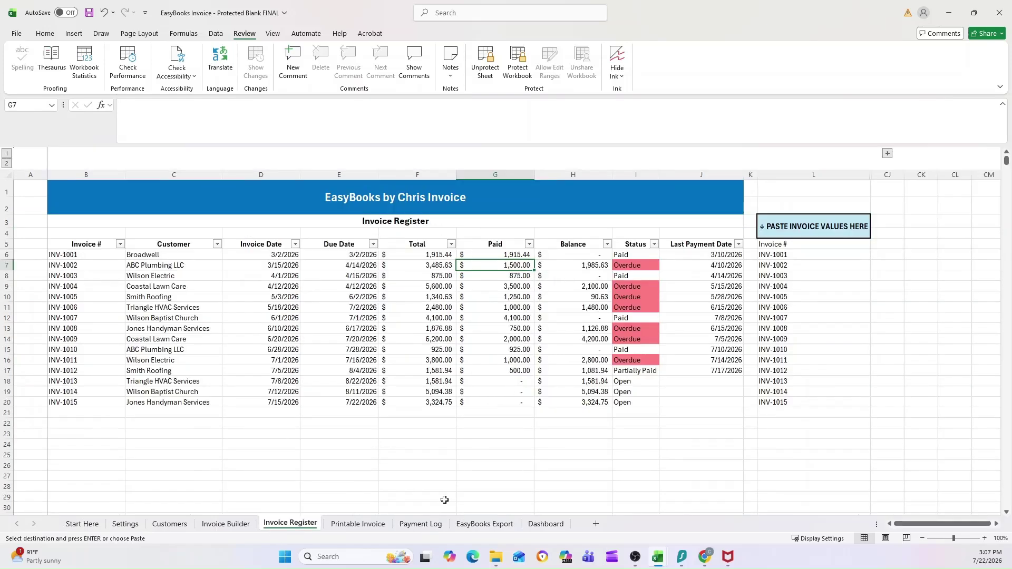
{"action": "left_click", "coordinate": [420, 523]}
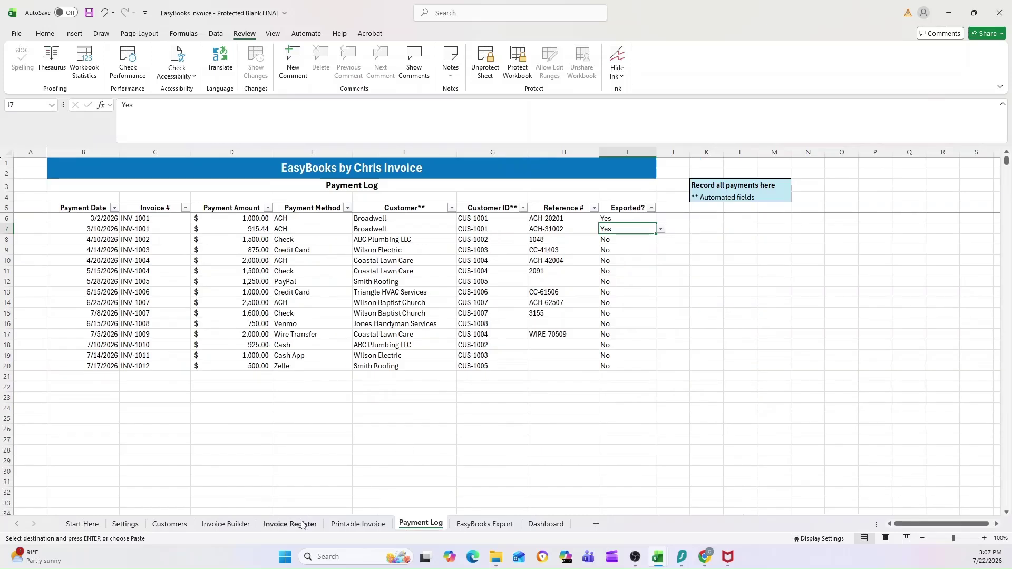
{"action": "left_click", "coordinate": [289, 523]}
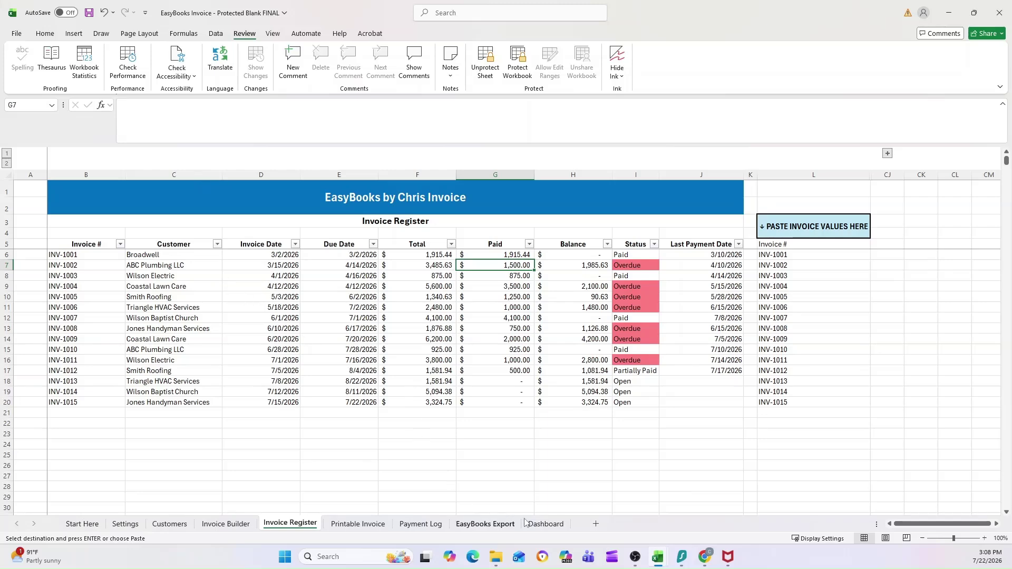
- Examine the Dashboard's summary figures, charts and highest outstanding invoices, glance at the Printable Invoice and return to the Payment Log
{"action": "left_click", "coordinate": [545, 524]}
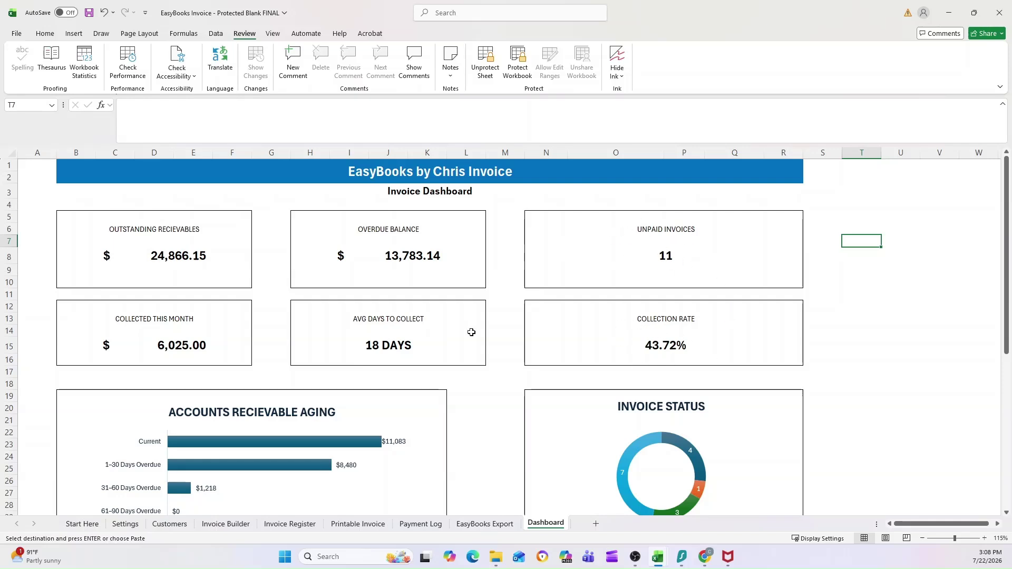
{"action": "scroll", "coordinate": [380, 364], "scroll_direction": "down", "scroll_amount": 4}
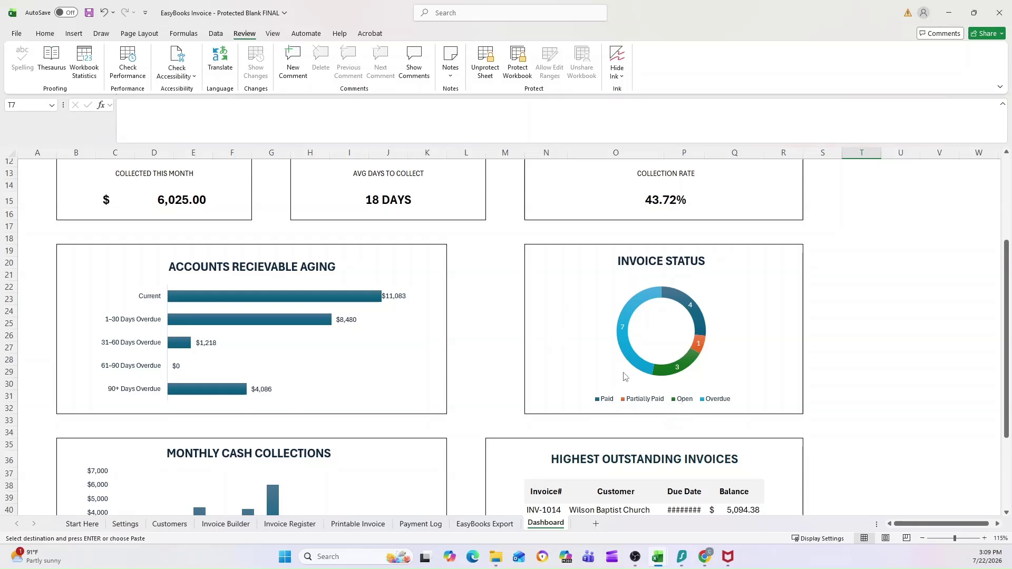
{"action": "scroll", "coordinate": [472, 358], "scroll_direction": "down", "scroll_amount": 4}
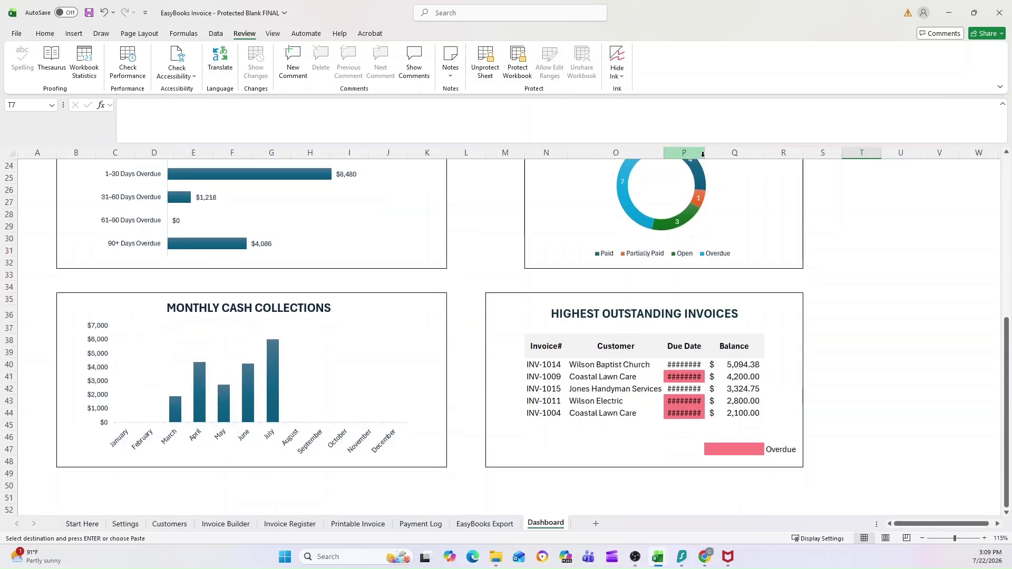
{"action": "mouse_move", "coordinate": [690, 365]}
{"action": "left_mouse_down"}
{"action": "mouse_move", "coordinate": [688, 415]}
{"action": "mouse_move", "coordinate": [689, 364]}
{"action": "left_mouse_up"}
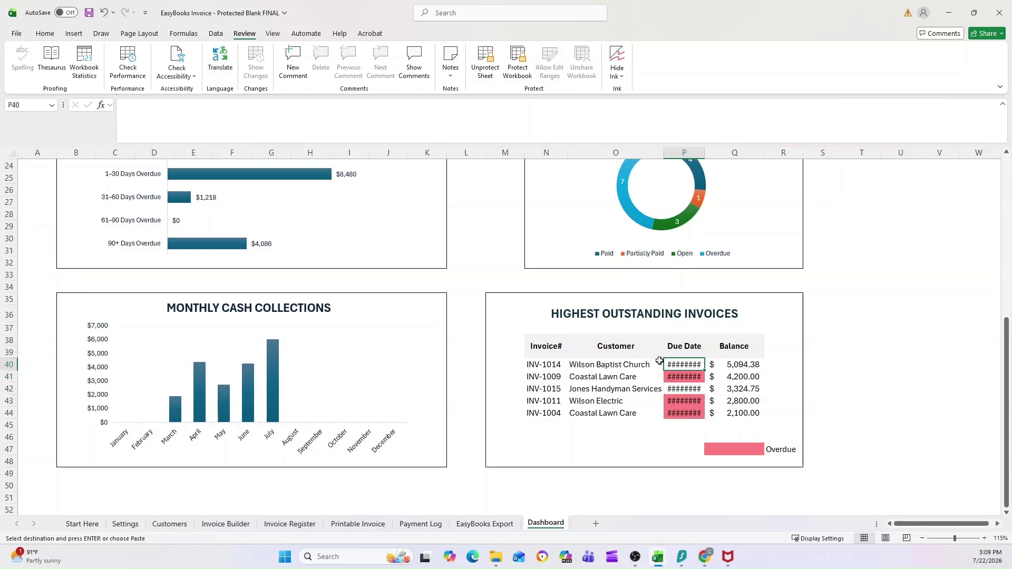
{"action": "left_click_drag", "start_coordinate": [549, 370], "coordinate": [730, 416]}
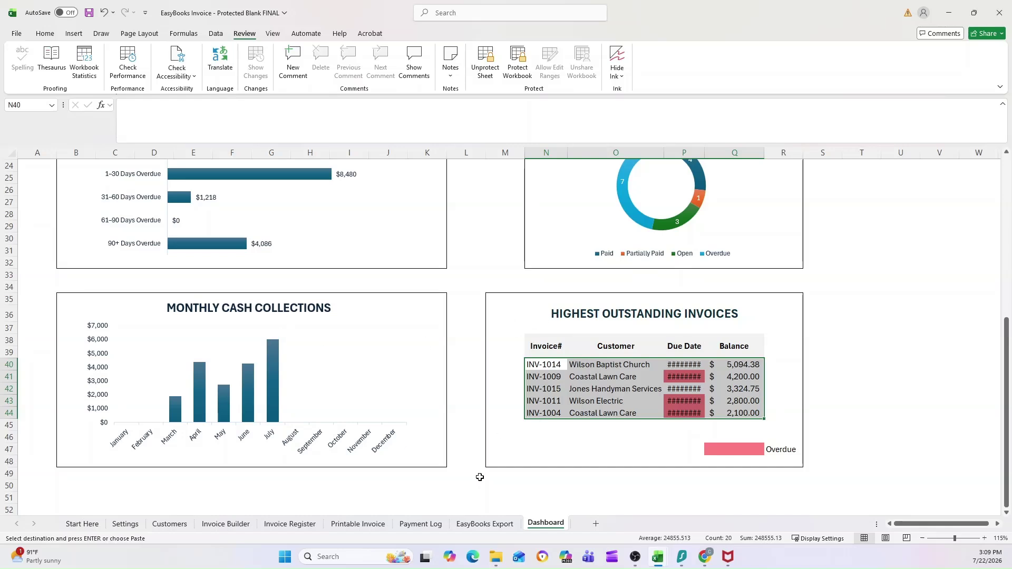
{"action": "left_click", "coordinate": [367, 524]}
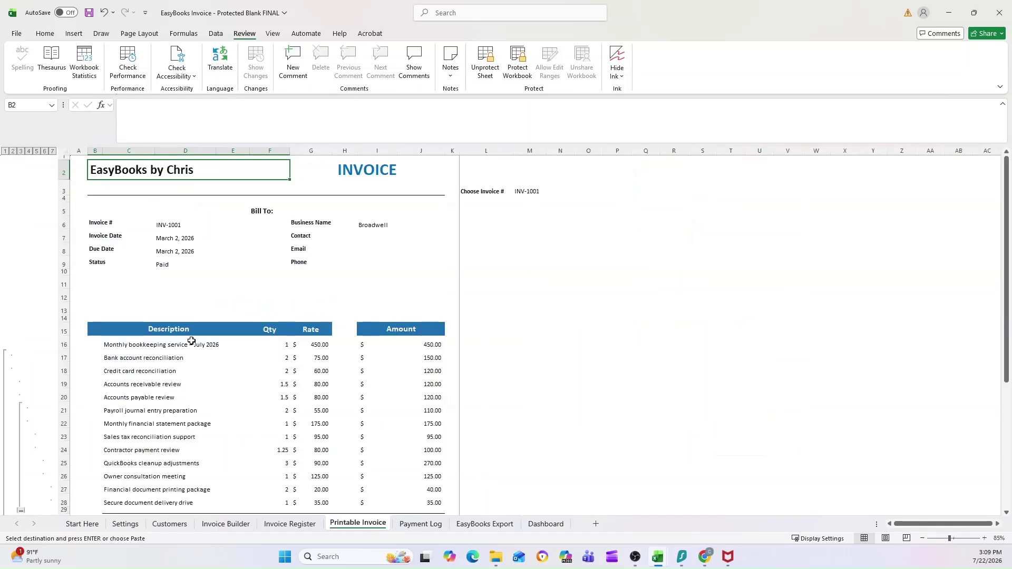
{"action": "left_click", "coordinate": [420, 523]}
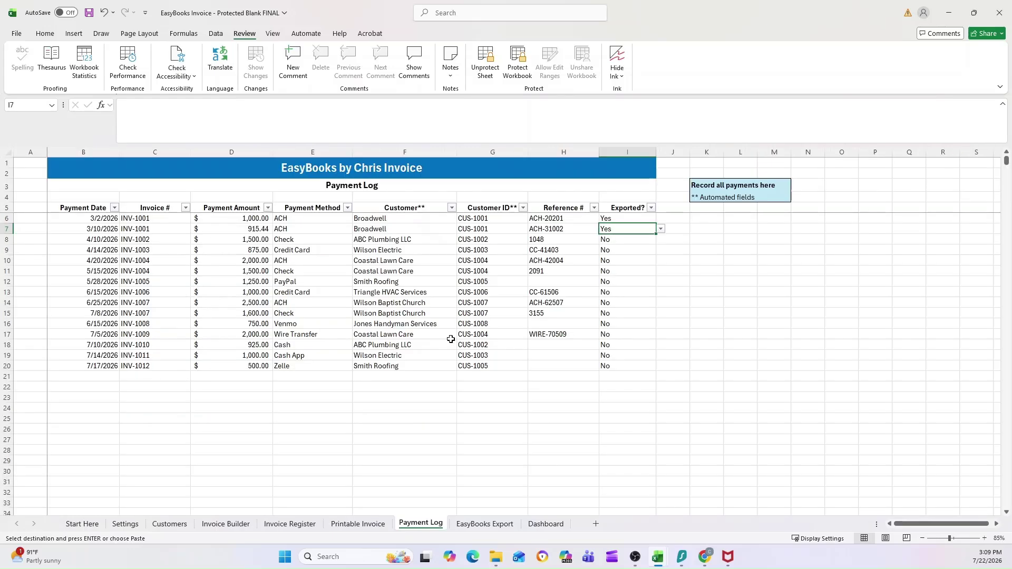